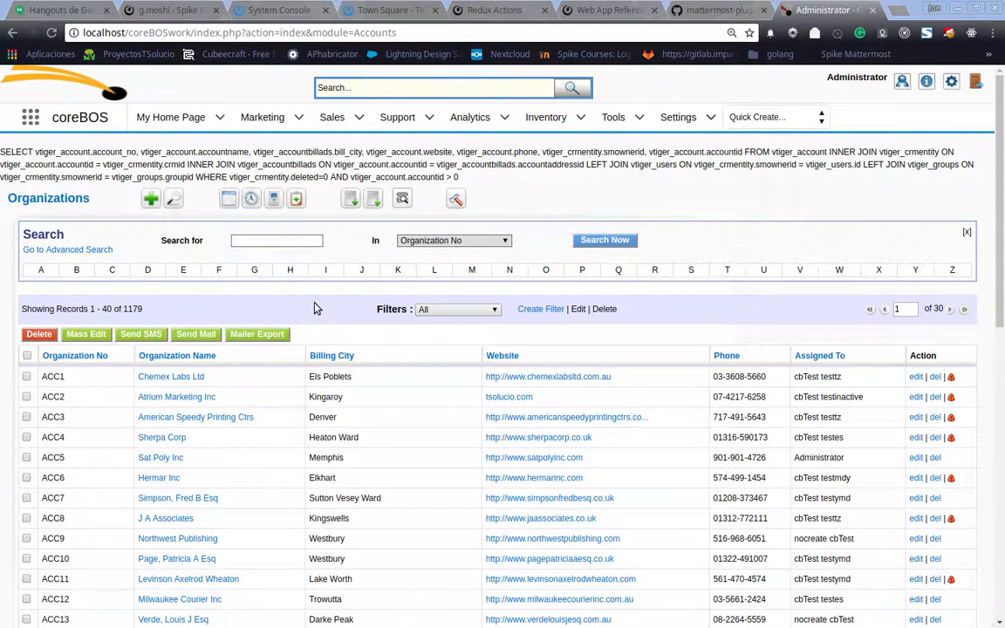
Run a basic search of the organizations for "che" in the Organization Name field.
click(257, 242)
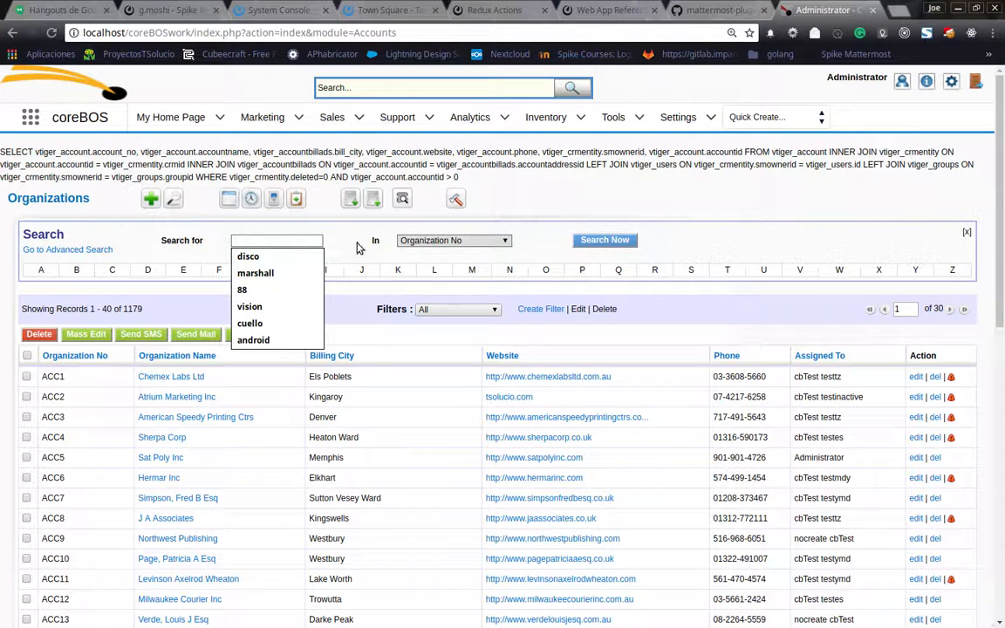
click(448, 242)
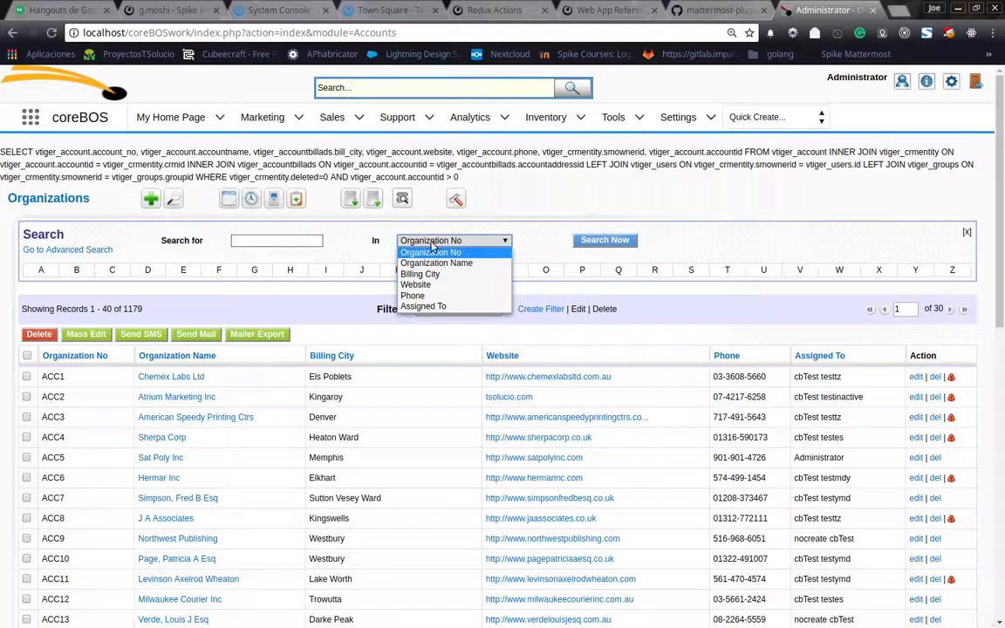
click(259, 240)
click(270, 241)
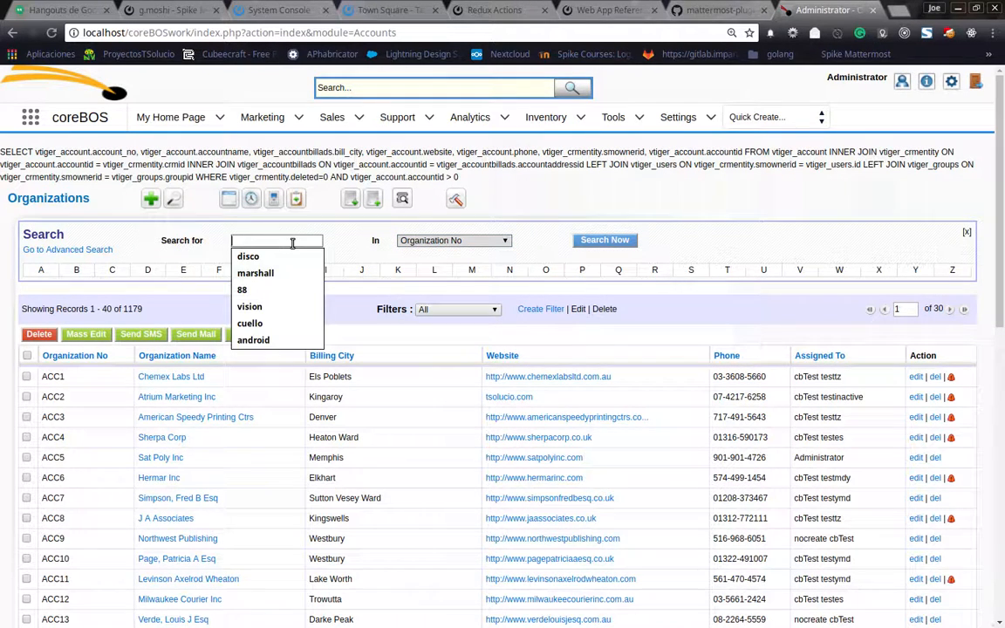
text(che)
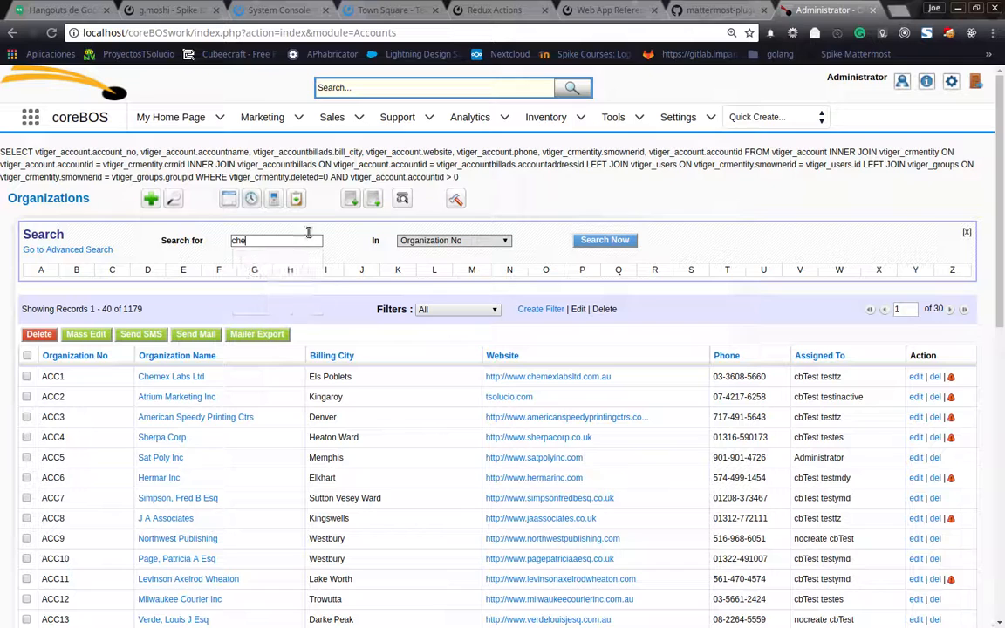
click(433, 241)
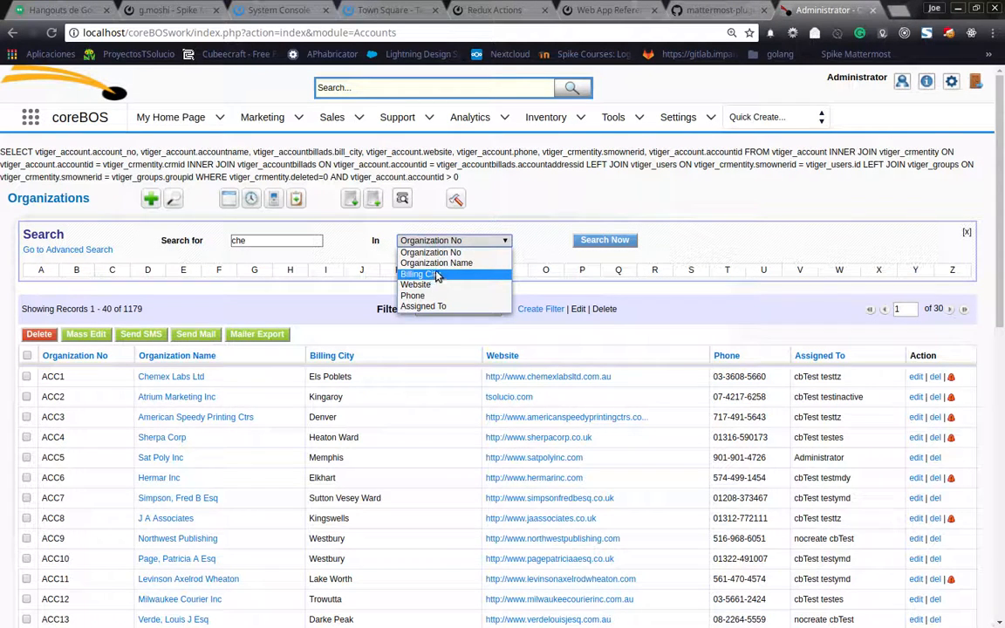
click(436, 262)
click(582, 242)
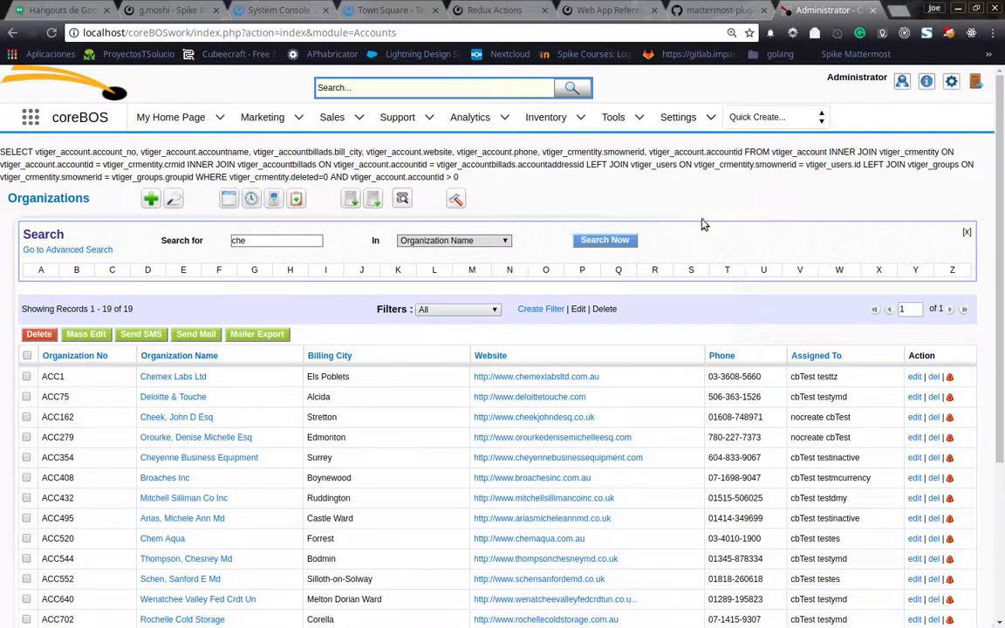
Apply the "search" filter to the organizations list and review which fields its basic search offers.
click(460, 310)
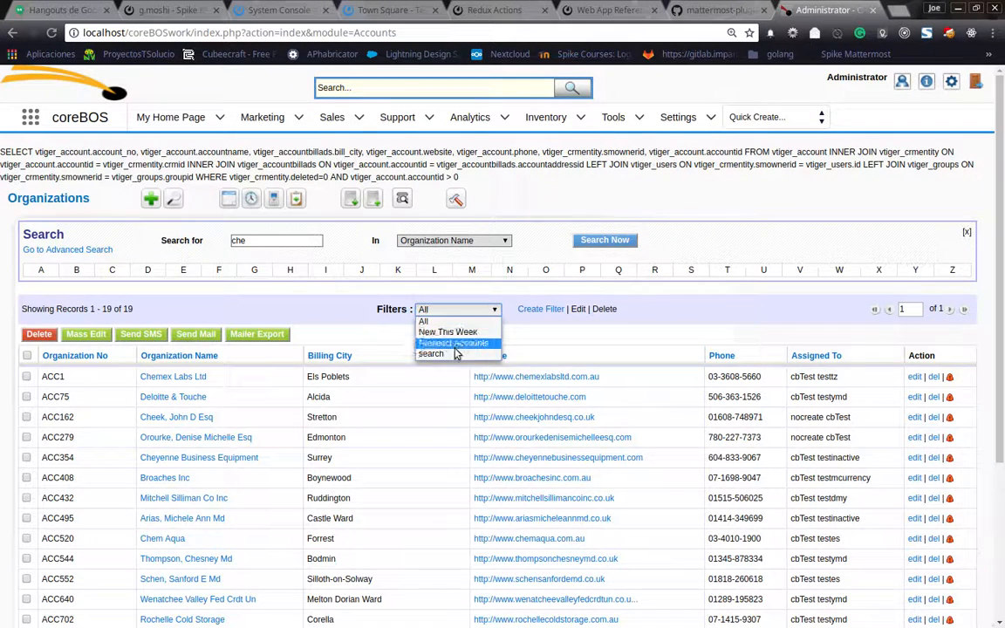
click(446, 356)
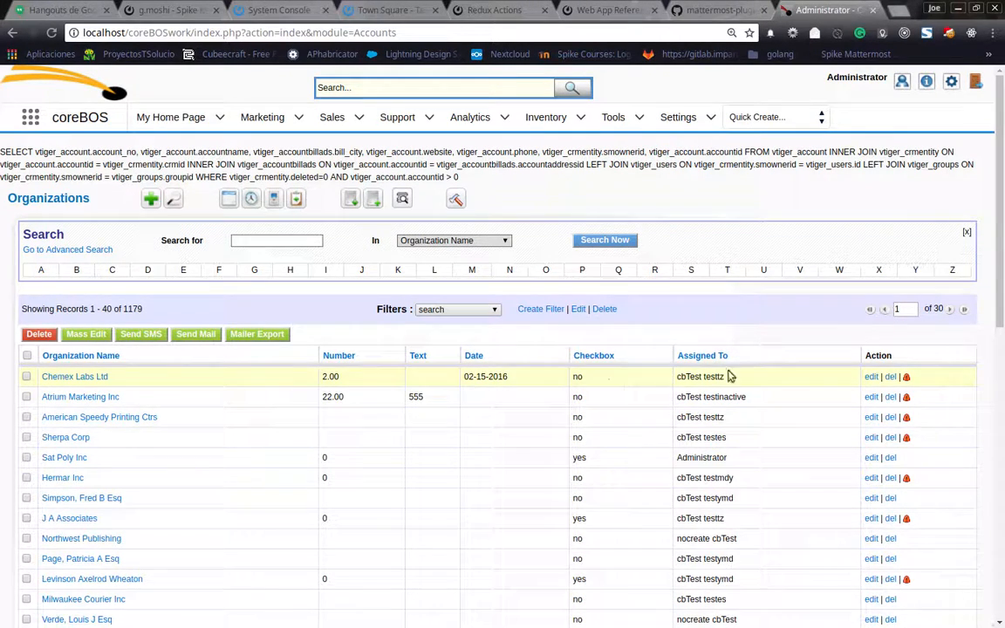
click(427, 242)
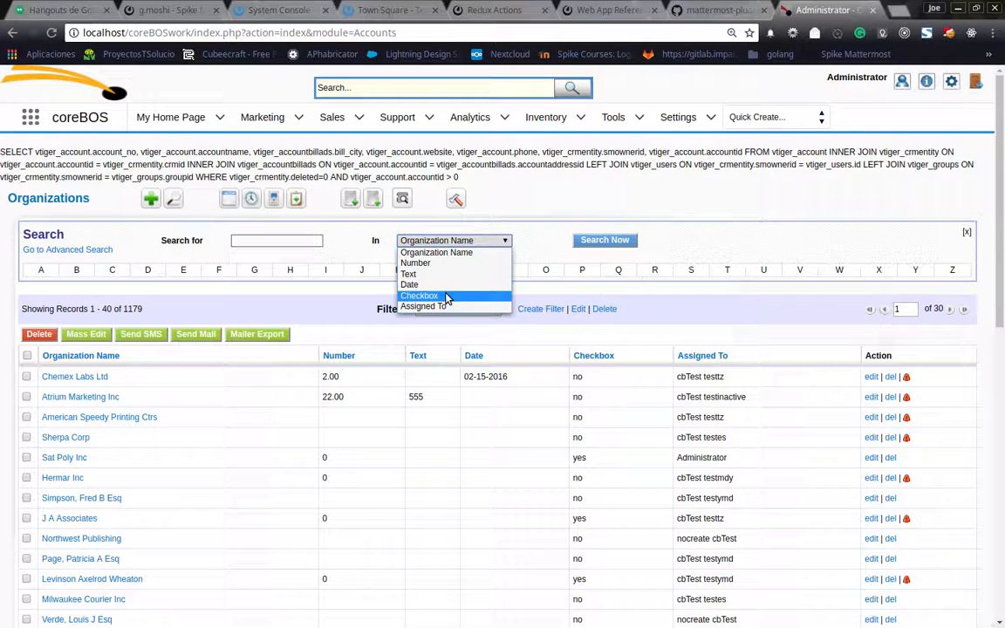
click(315, 247)
click(420, 242)
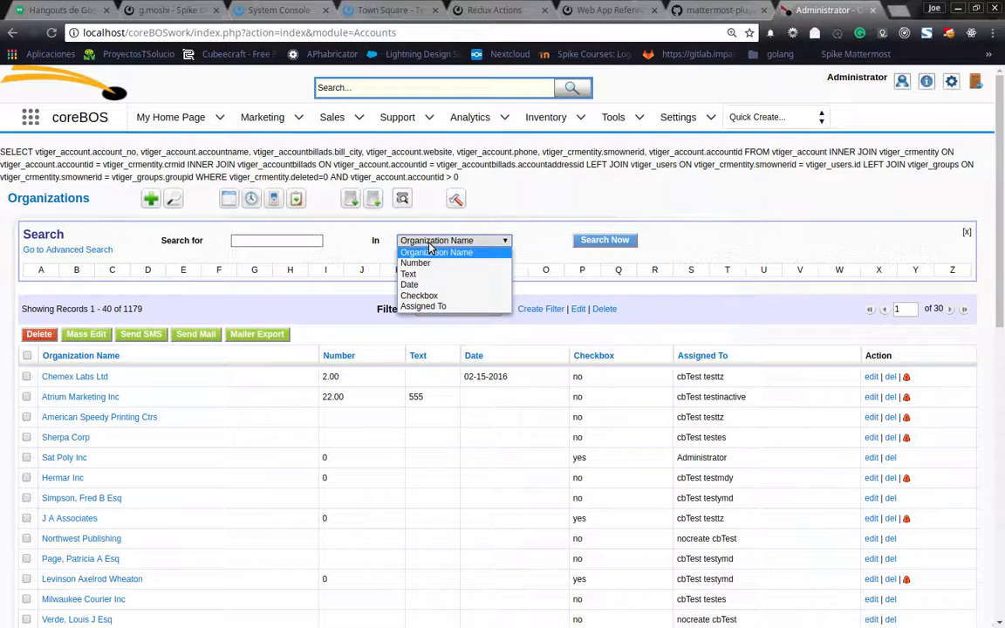
click(437, 252)
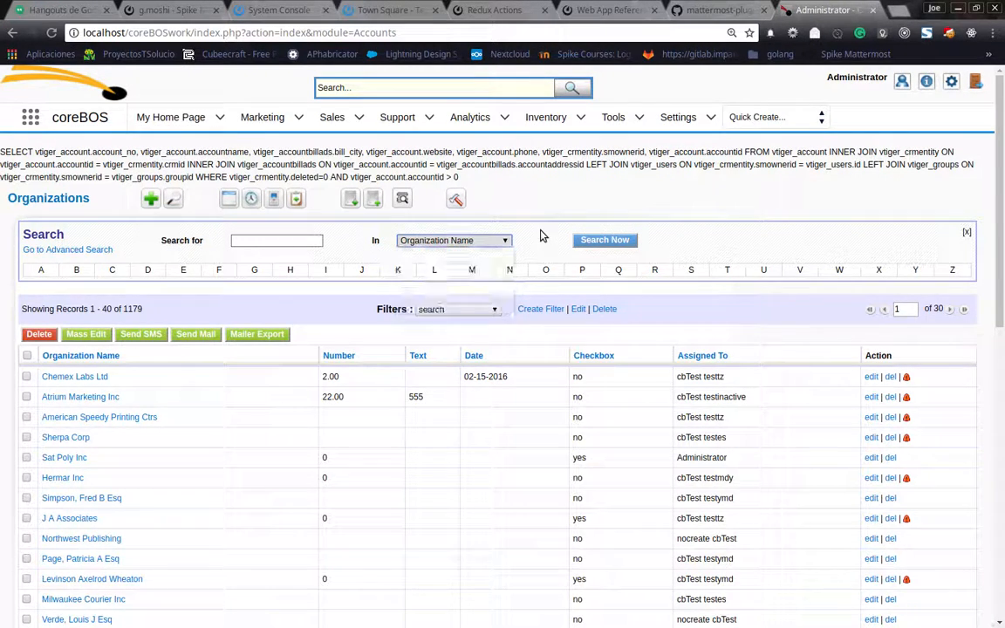
Set the organizations list filter back to All and switch to the advanced search.
click(479, 310)
click(469, 323)
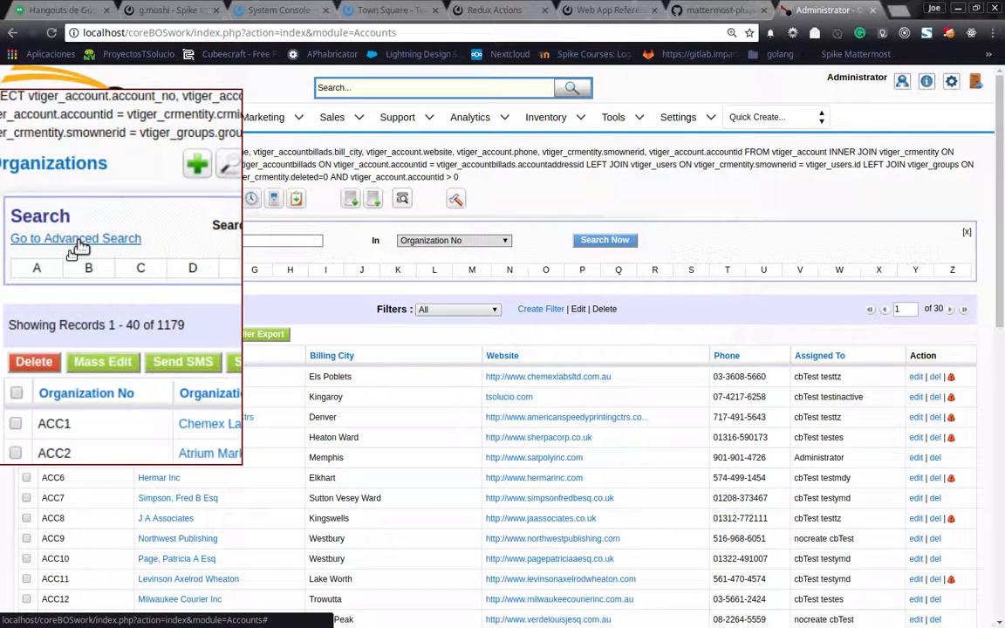
scroll(73, 251, down, 2)
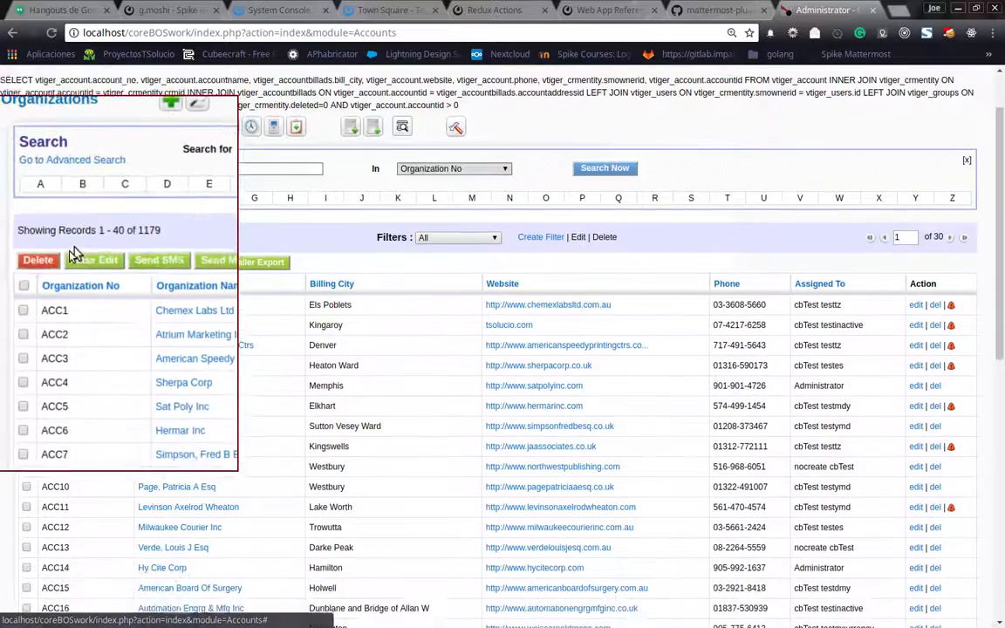
scroll(72, 256, down, 1)
scroll(73, 255, up, 4)
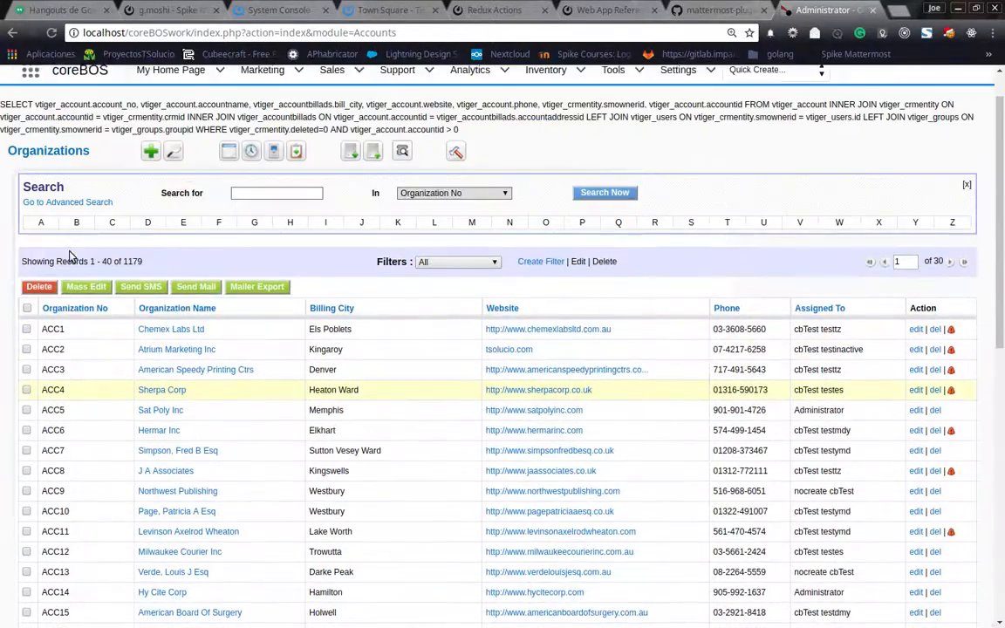
click(73, 252)
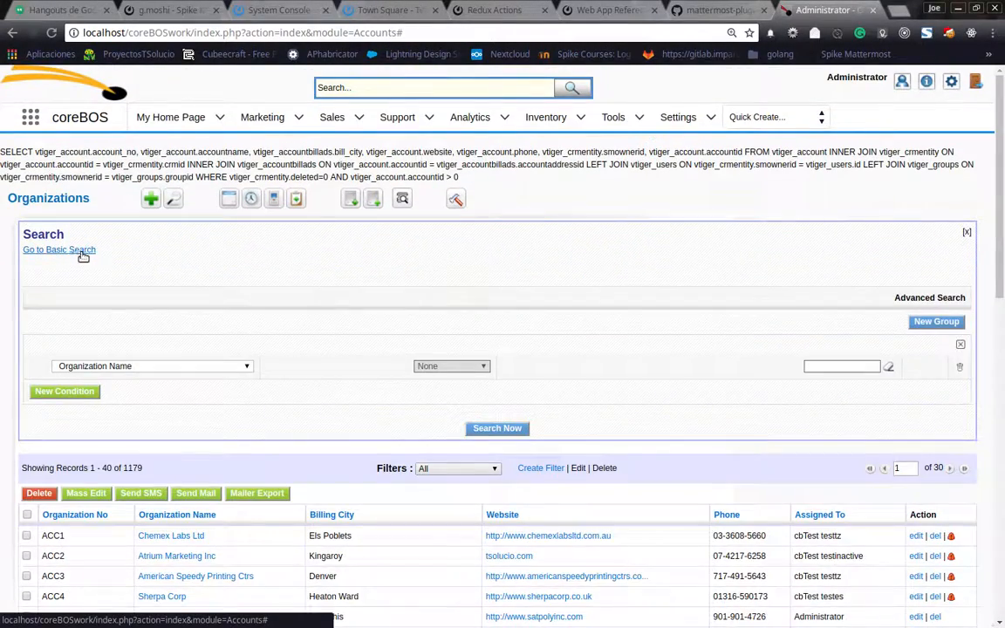
Run an advanced search for organizations whose Organization Name starts with "ch".
scroll(406, 323, down, 3)
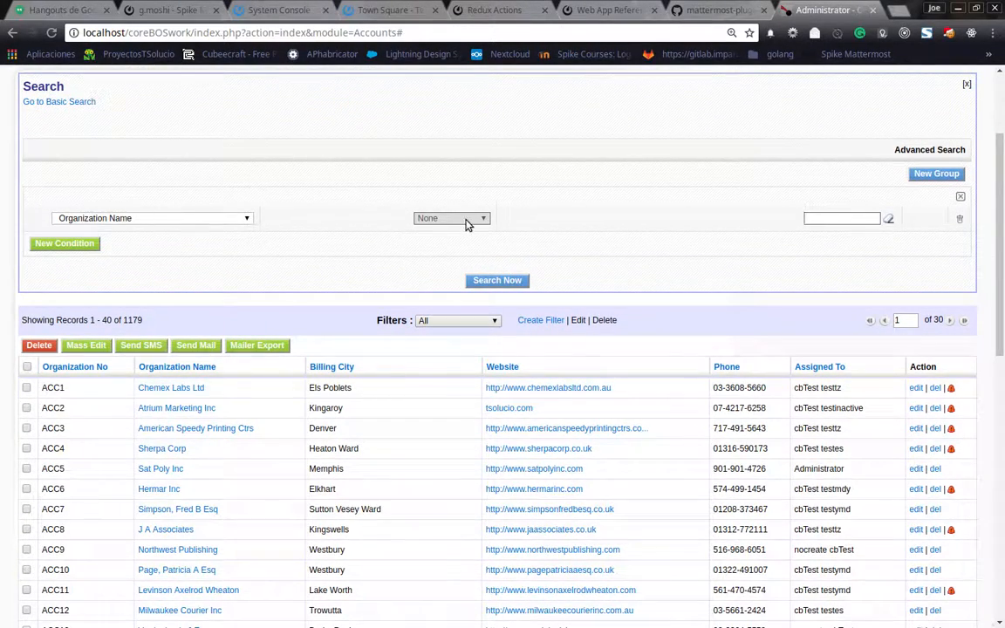
click(471, 220)
click(465, 263)
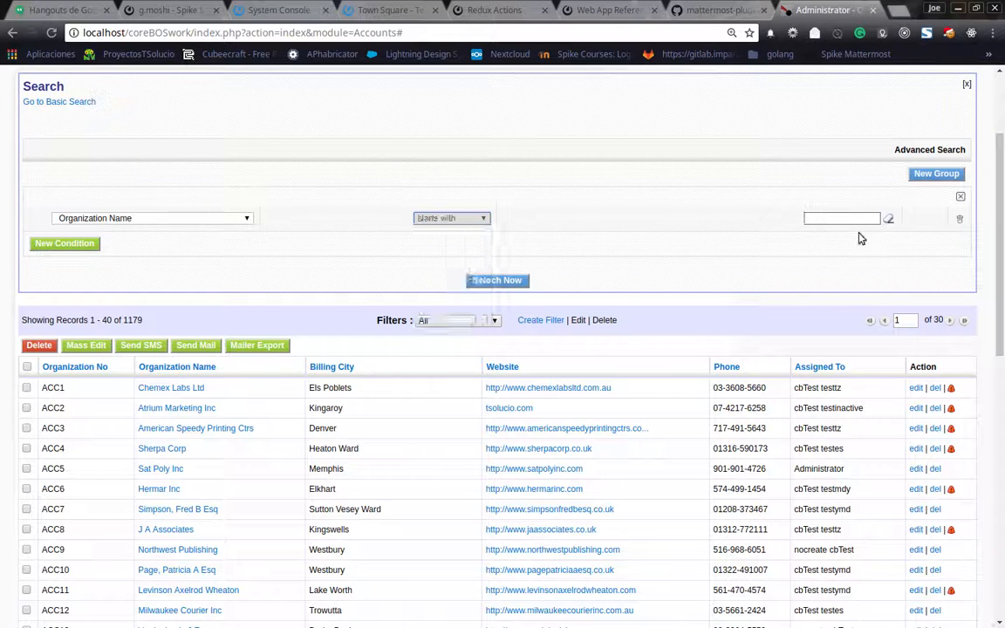
click(813, 219)
text(ch)
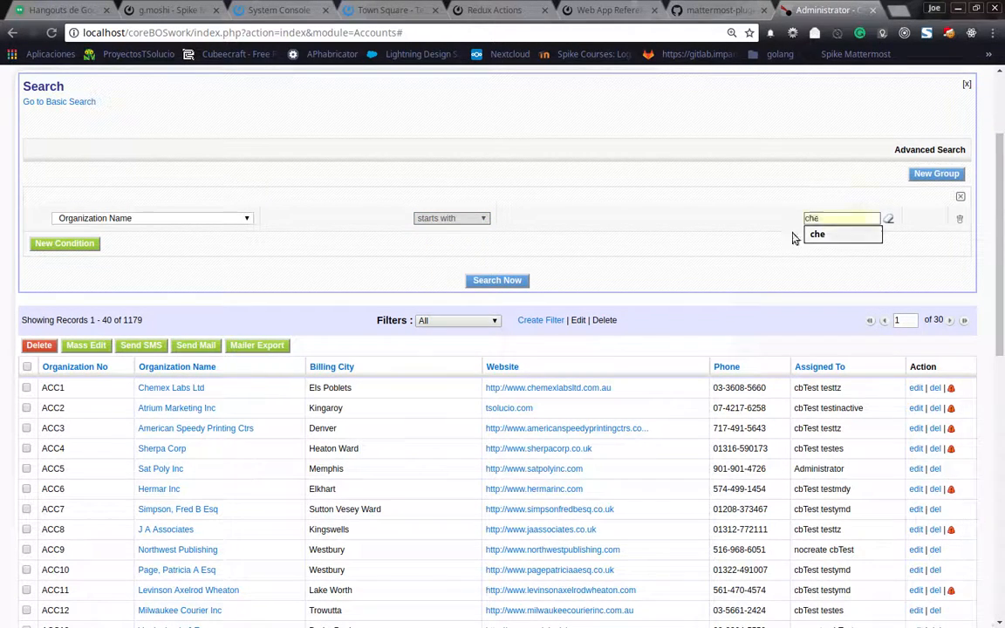
click(501, 281)
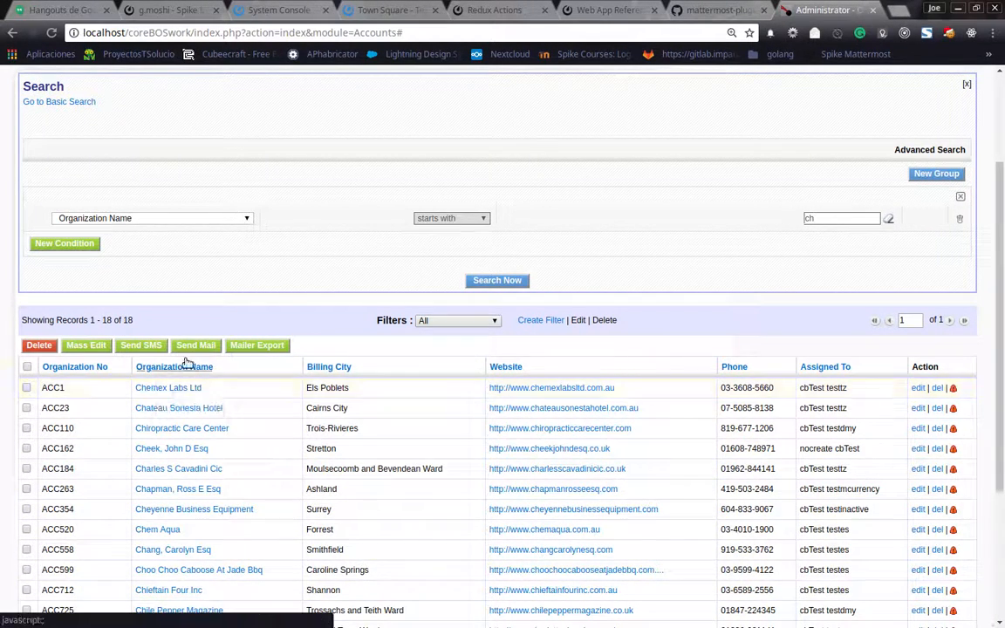
Review the list of fields available for the advanced search condition, keeping Organization Name selected.
click(147, 220)
scroll(172, 286, down, 1)
scroll(172, 287, down, 3)
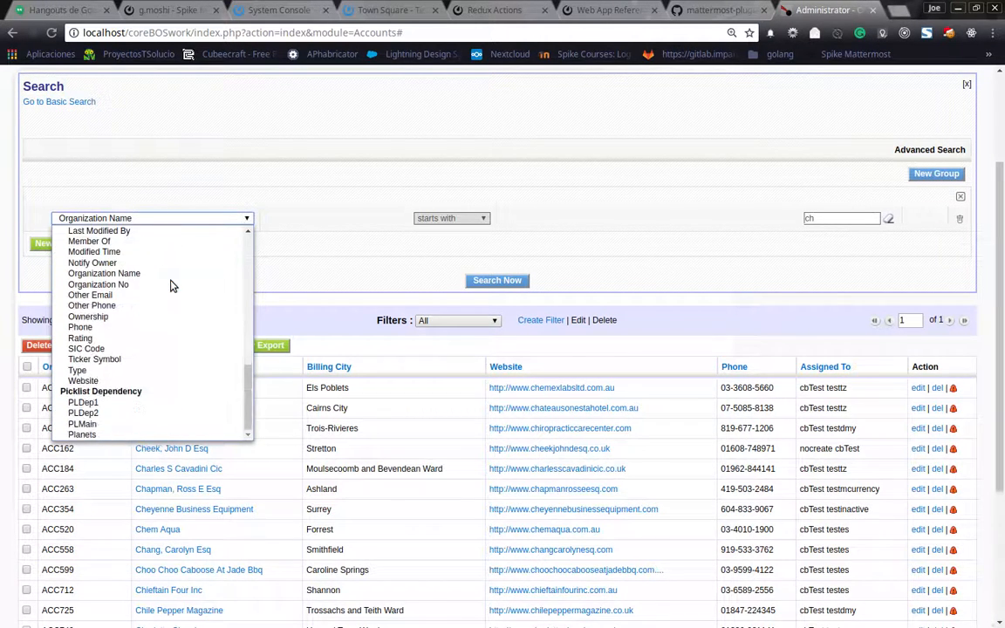
scroll(172, 286, up, 8)
scroll(172, 286, up, 1)
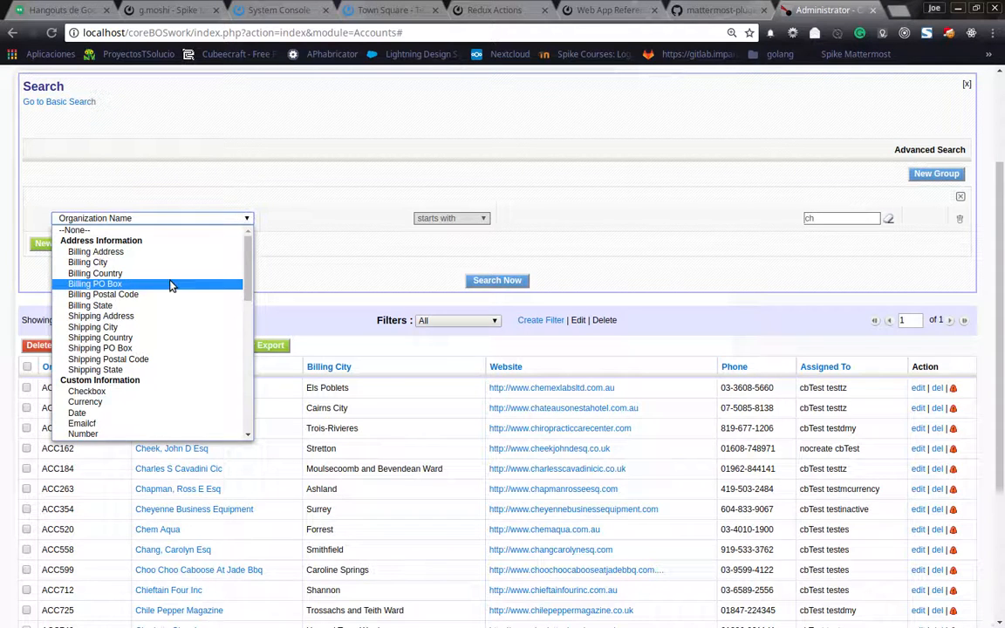
click(373, 263)
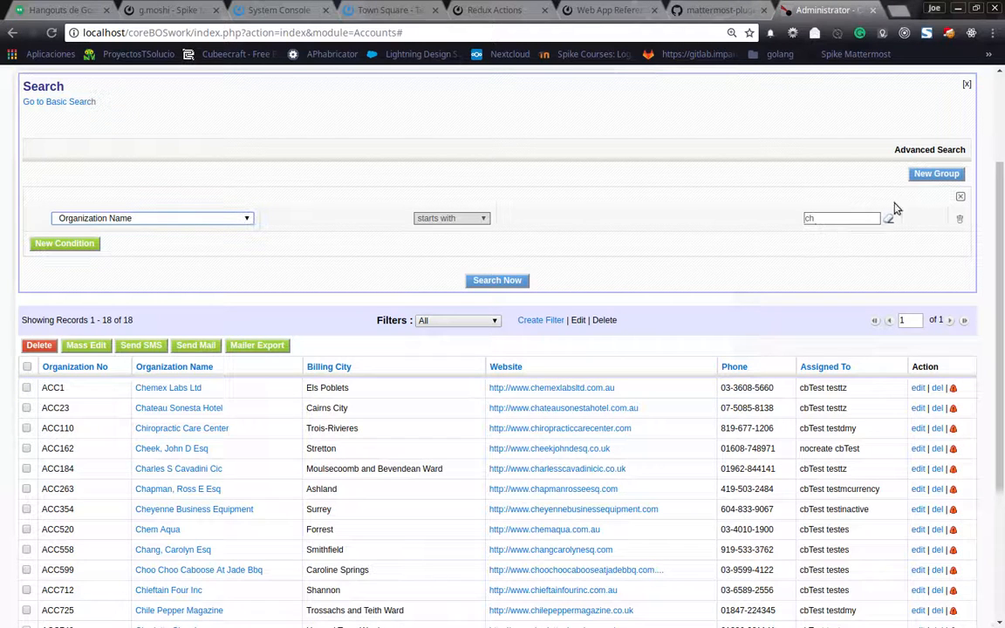
Add a second condition requiring Organization Name to contain "a" and run the advanced search.
click(66, 245)
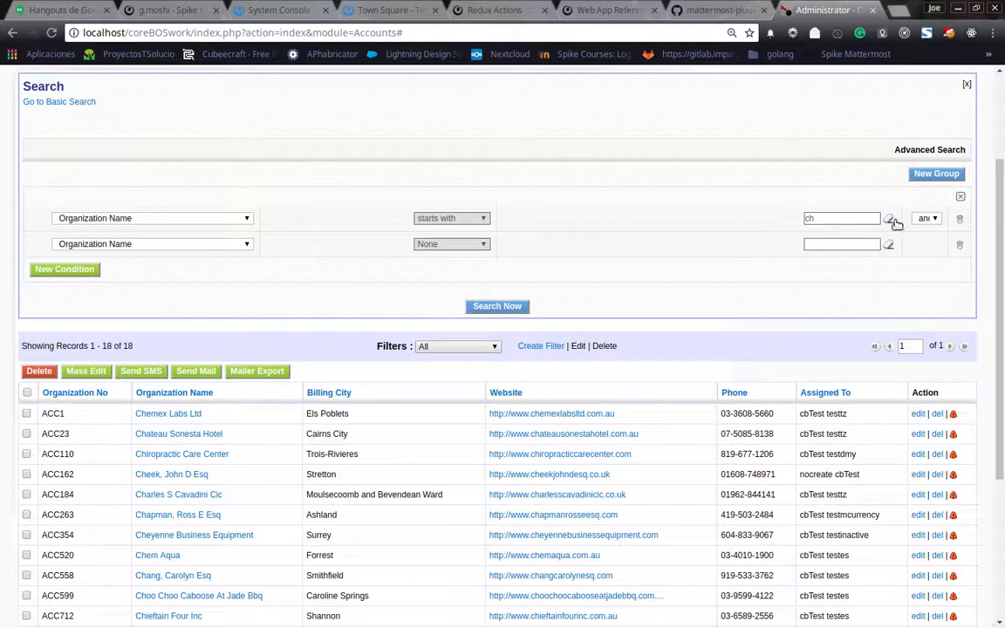
click(441, 245)
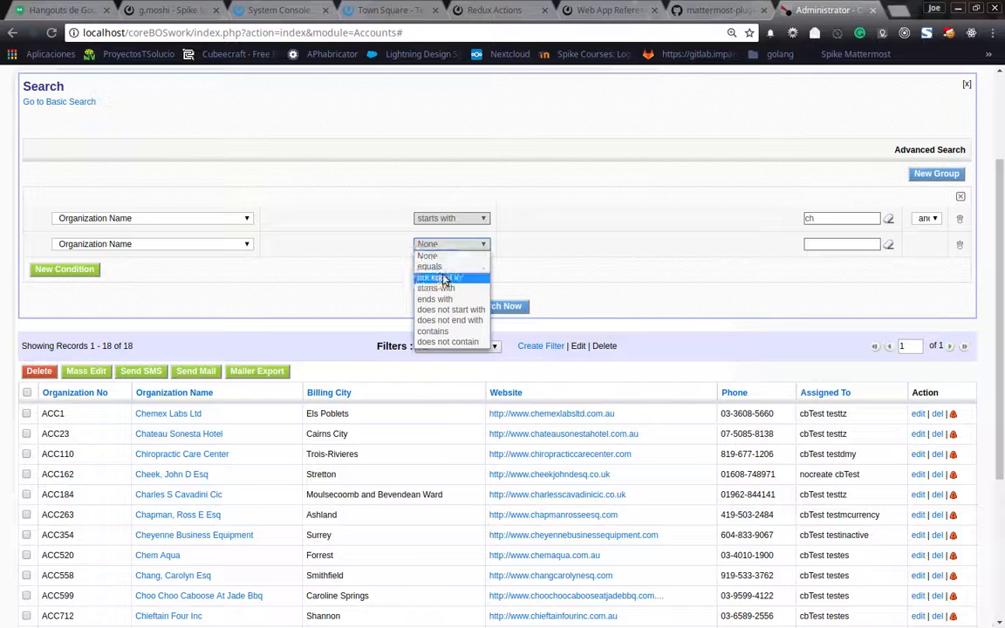
click(436, 331)
click(828, 245)
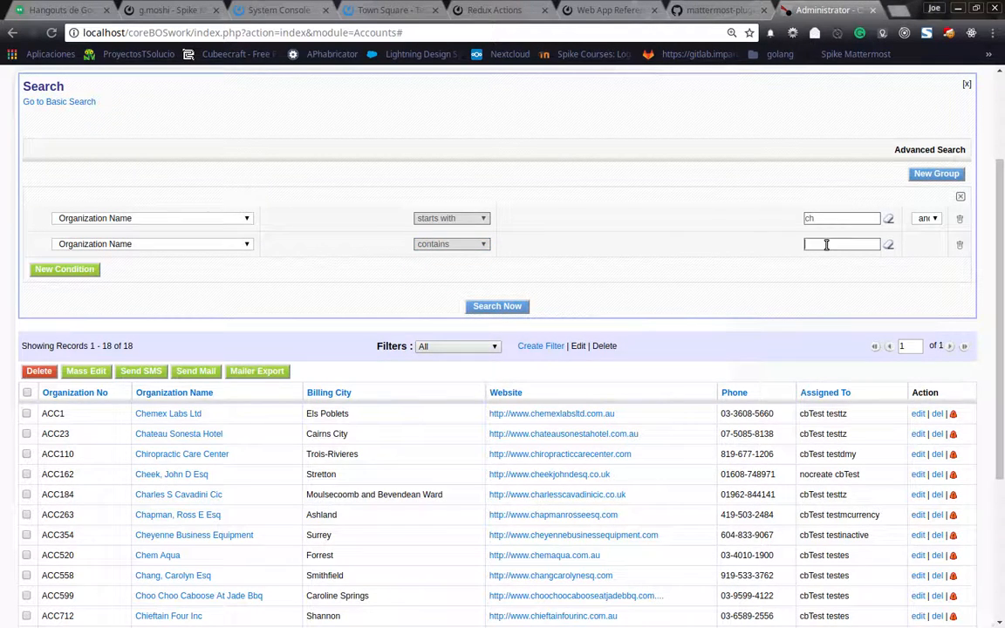
text(e)
text(a)
click(489, 307)
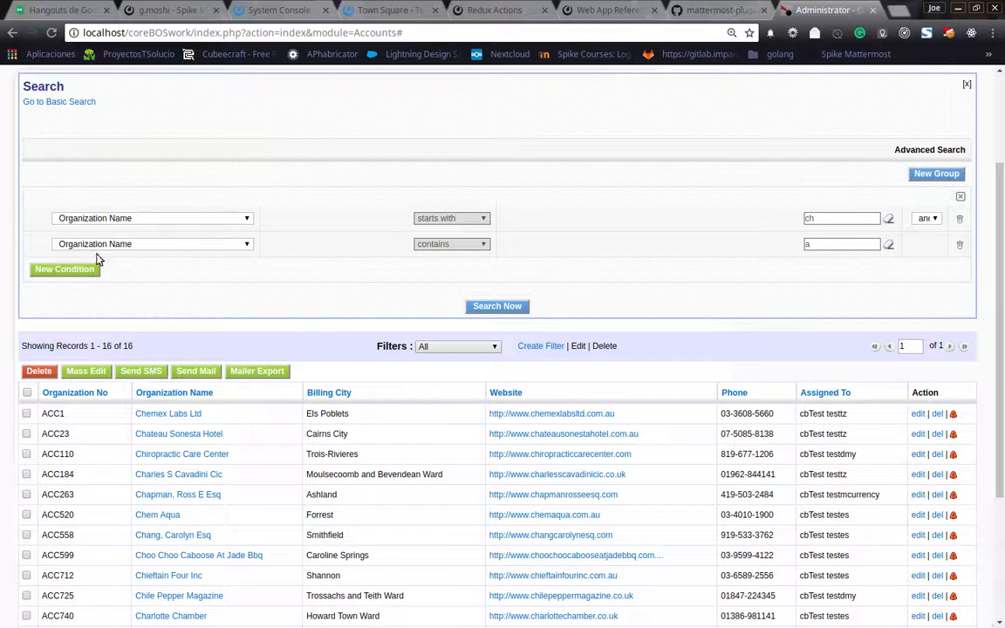
Add a condition group joined with "or" where Organization Name starts with "m", and run the search.
click(937, 174)
click(494, 295)
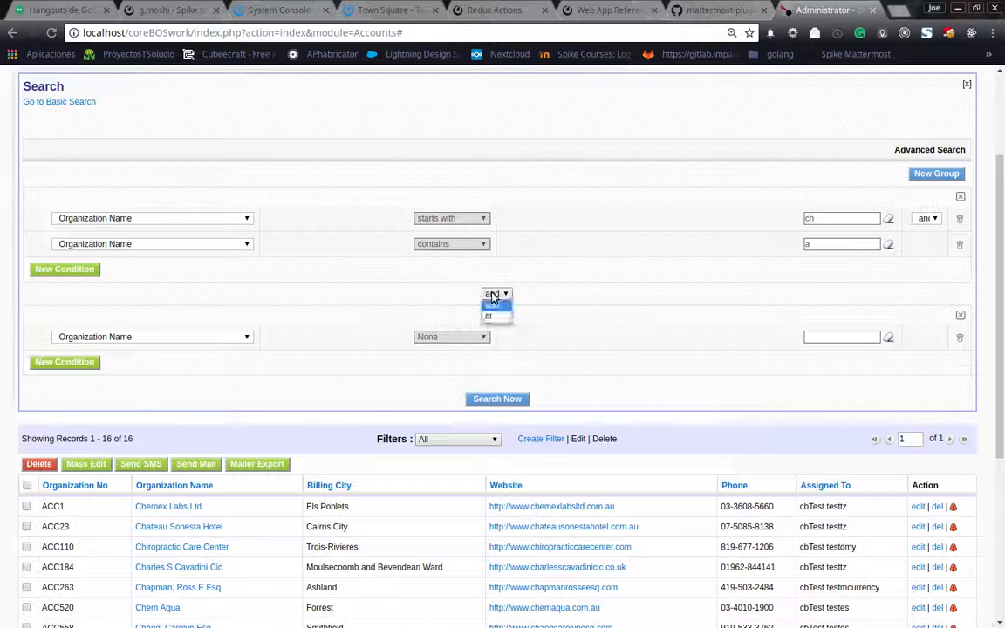
click(501, 316)
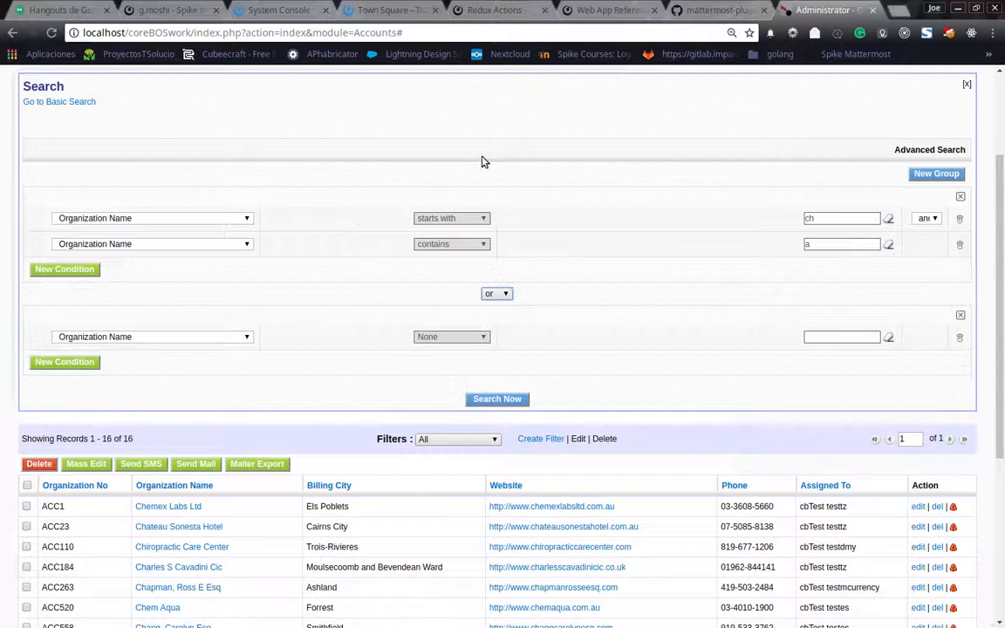
click(487, 339)
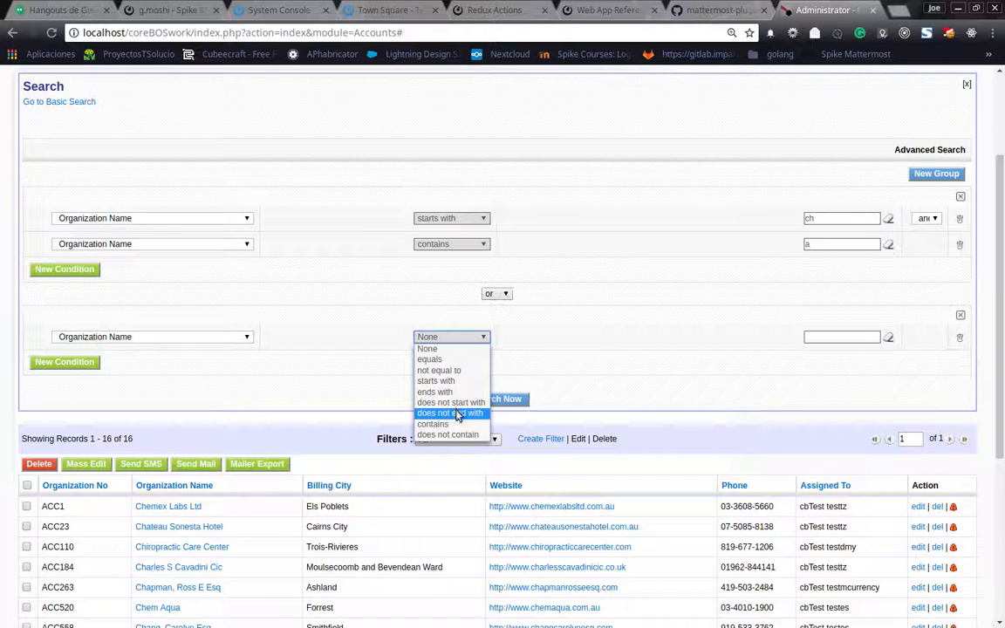
click(441, 382)
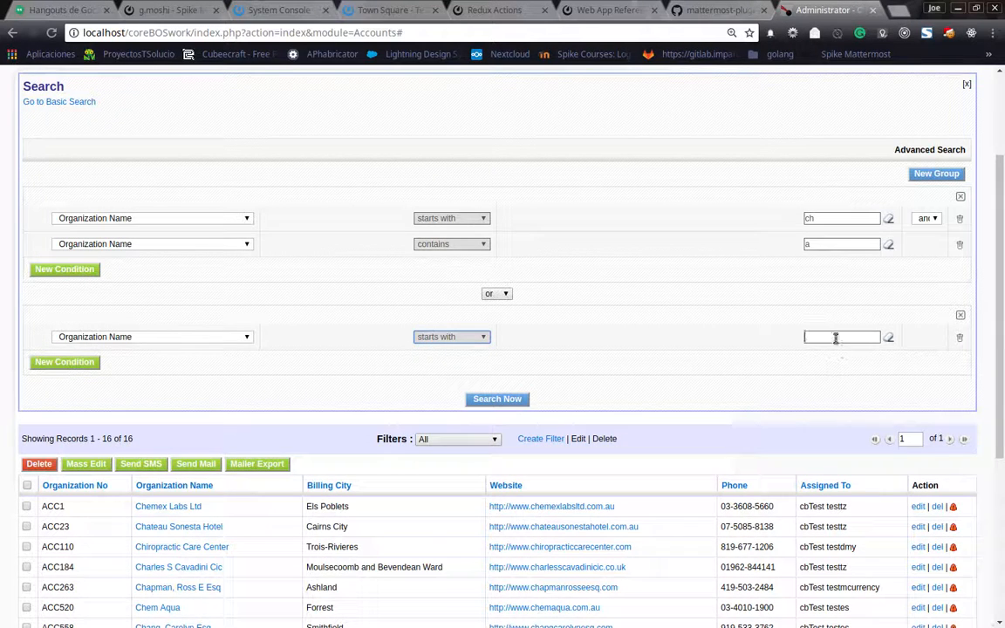
click(836, 337)
text(m)
click(486, 400)
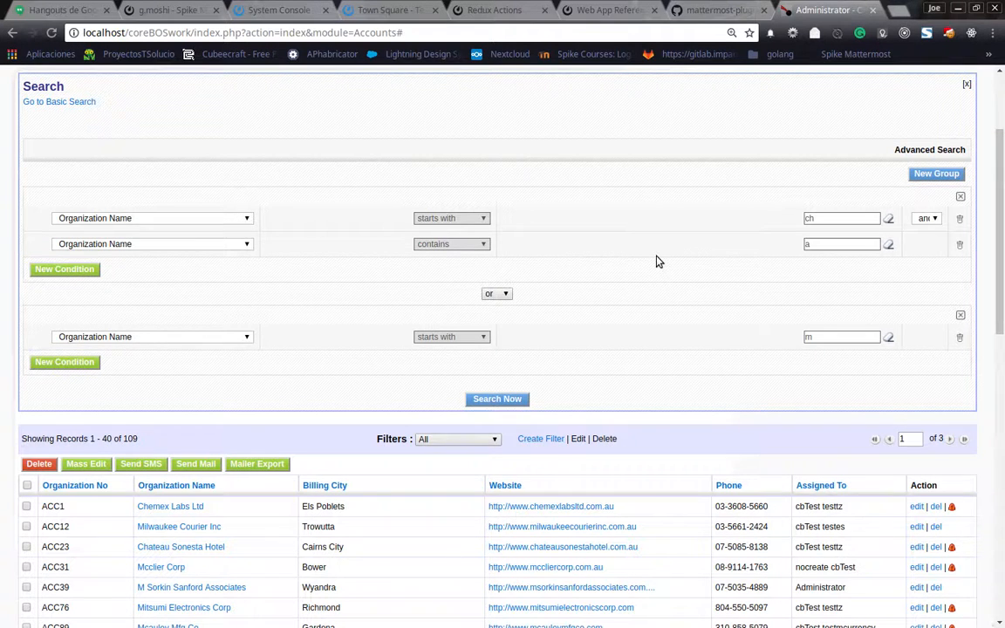
Return the organizations list to basic search and open the Global Variables module in a new browser tab.
click(81, 103)
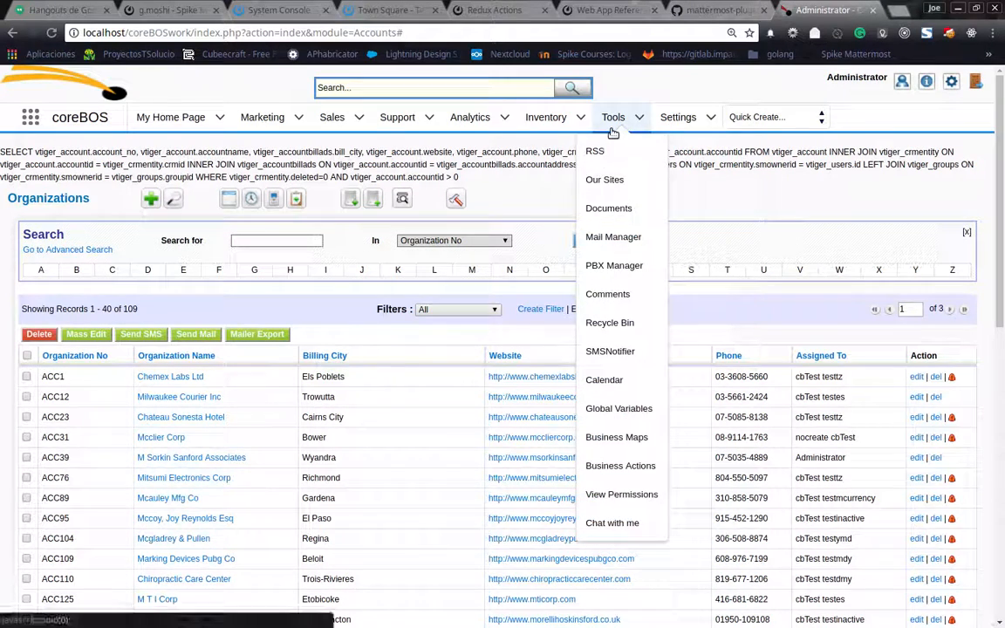
mouse_move(666, 123)
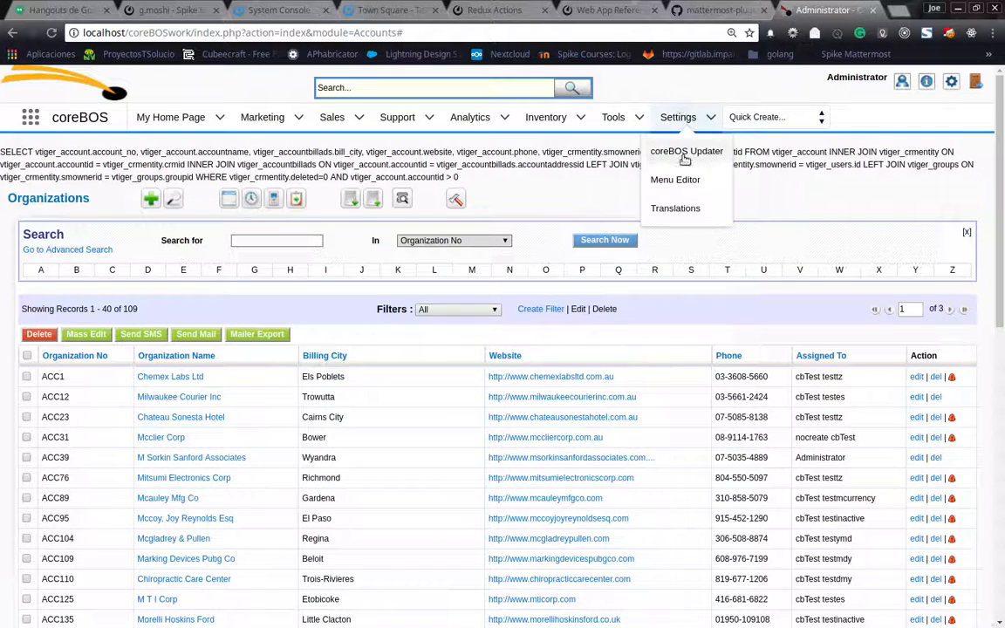
mouse_move(613, 117)
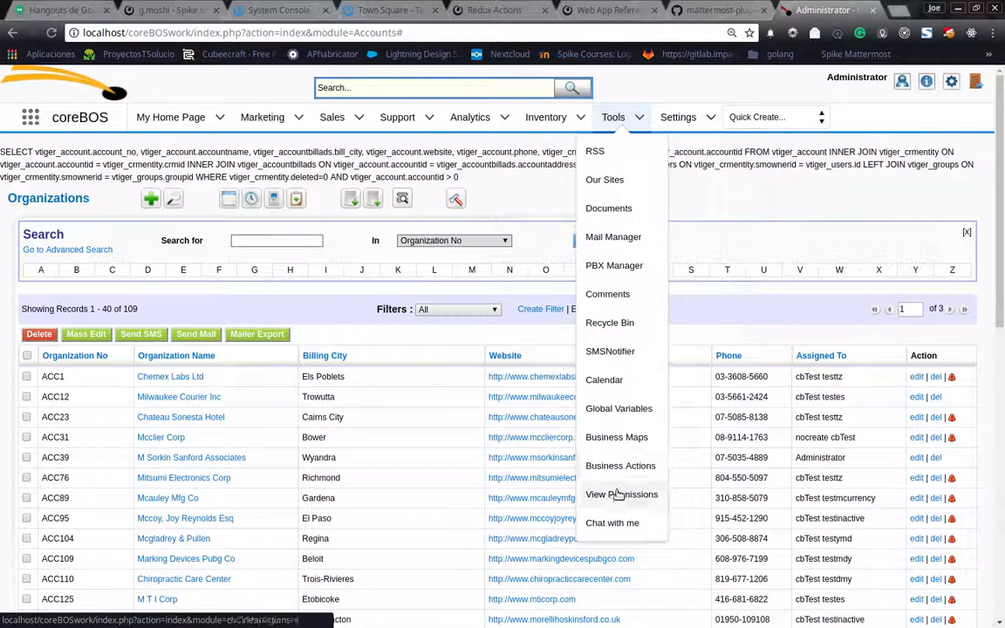
middle_click(626, 417)
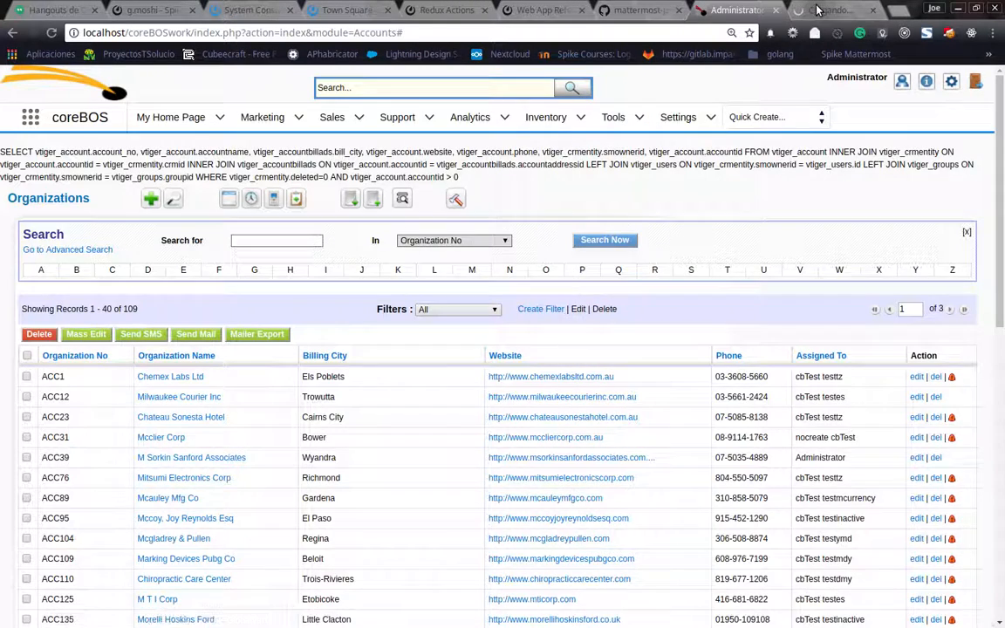
click(818, 10)
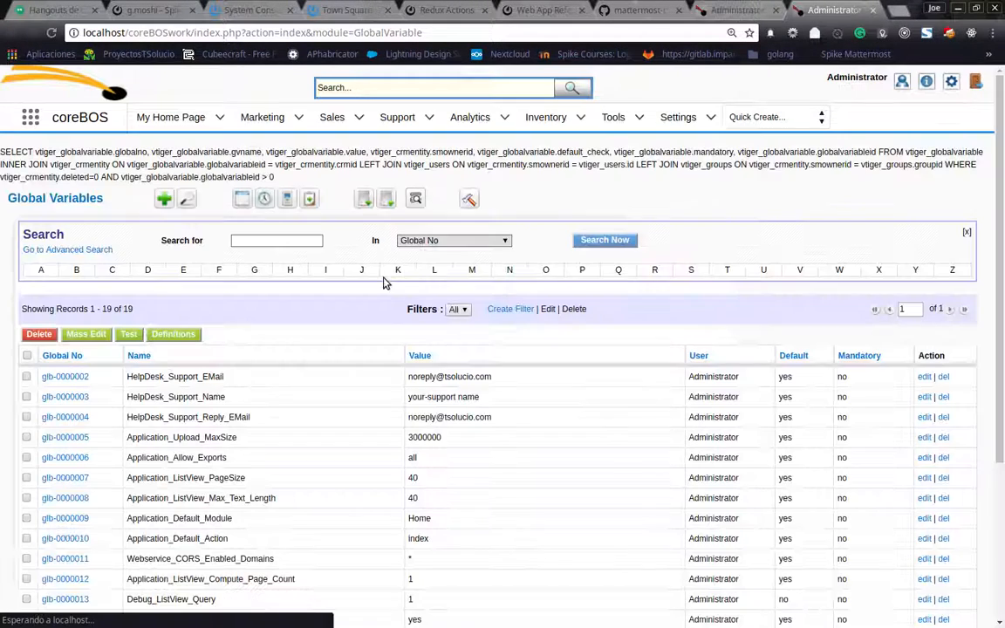
Start a new global variable and choose Application_ListView_SearchColumns as its name.
click(163, 200)
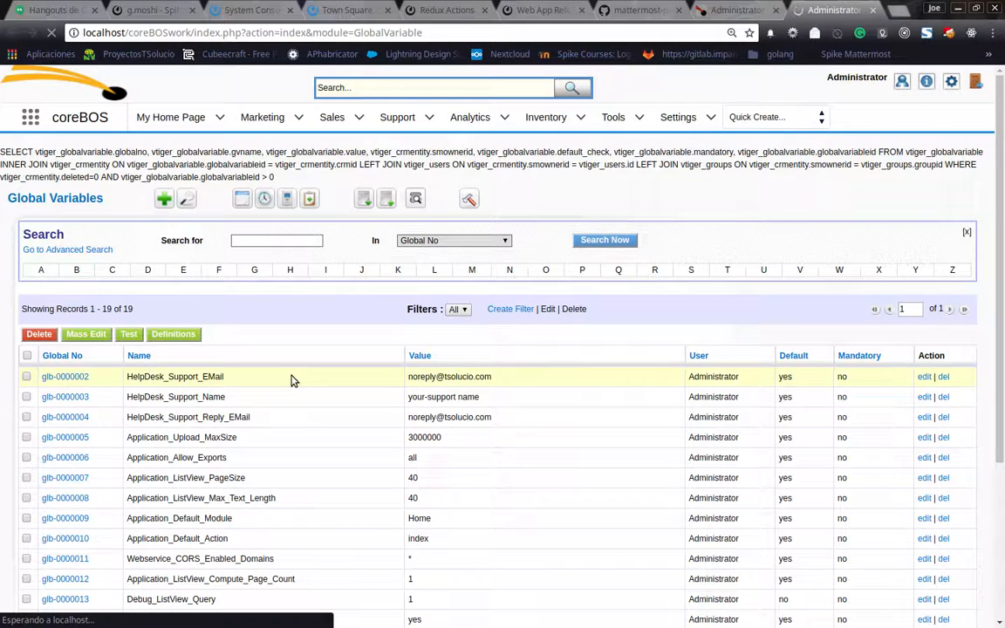
click(287, 295)
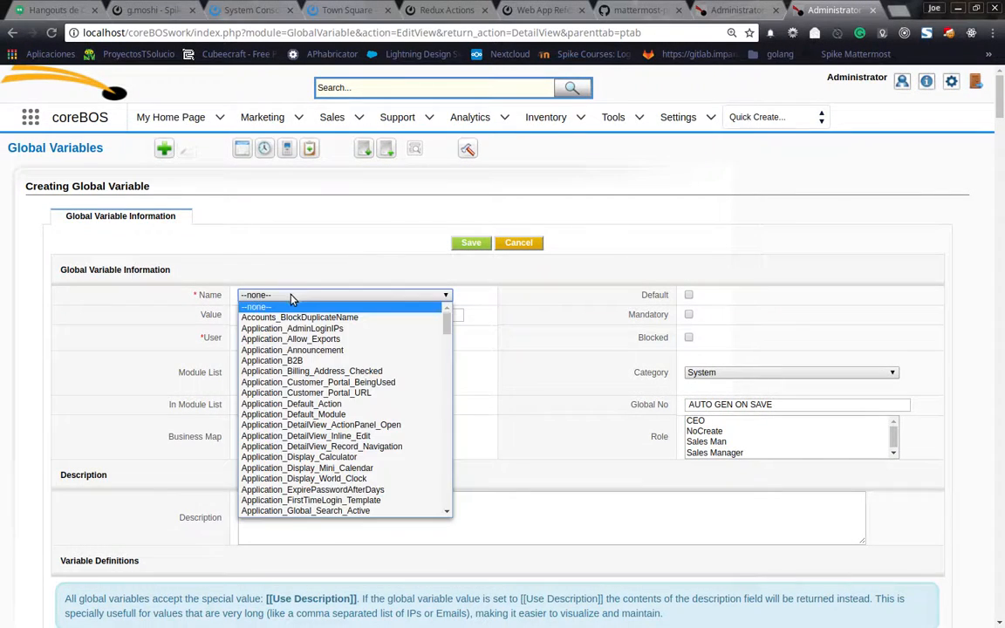
scroll(381, 377, down, 7)
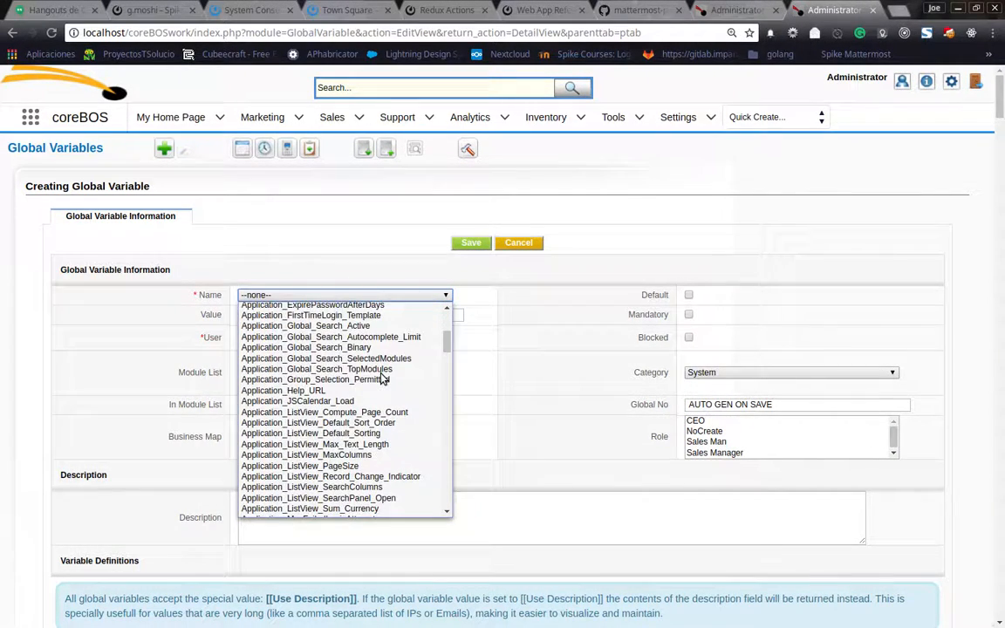
scroll(382, 377, down, 2)
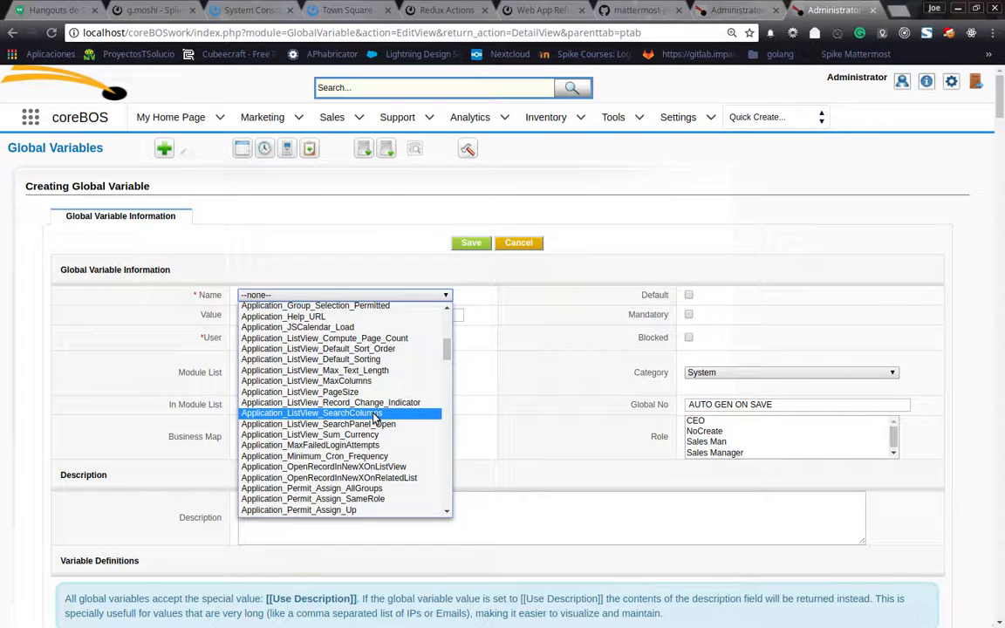
click(376, 414)
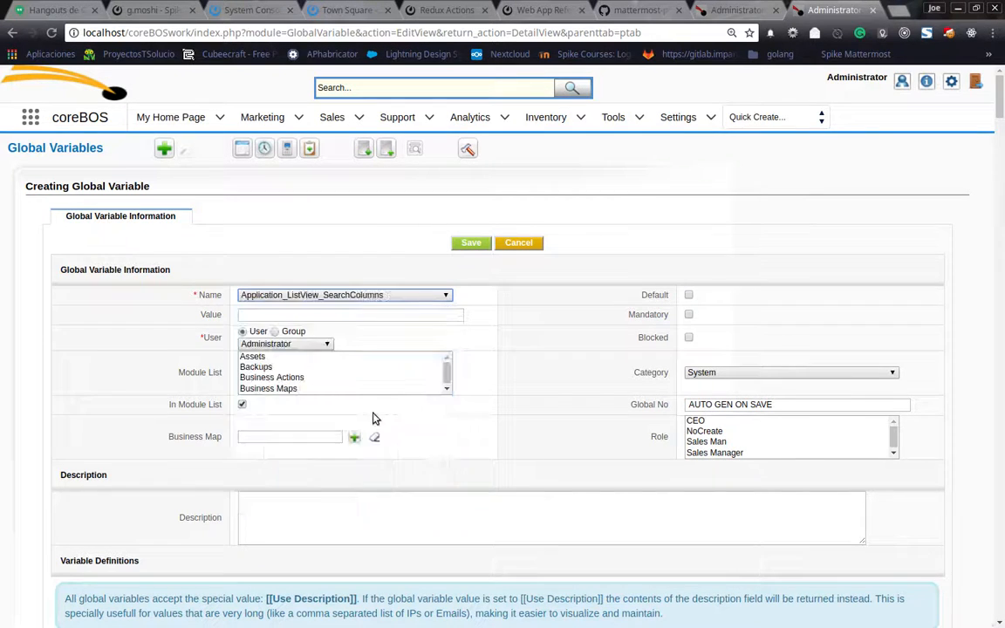
Give the variable the value 1, apply it to the Organizations module in the module list, and save it.
click(283, 314)
click(284, 329)
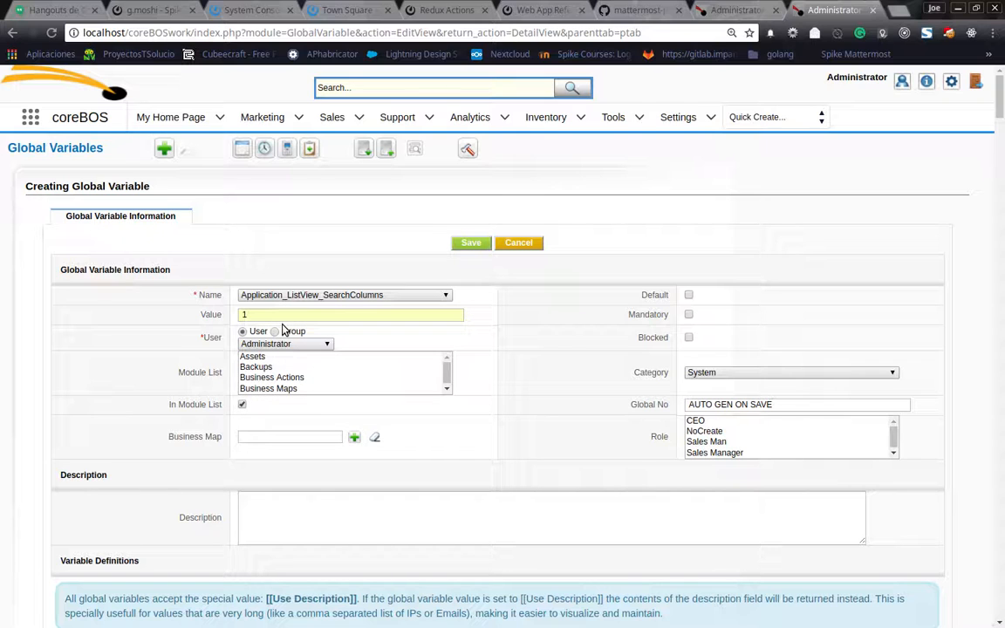
click(242, 406)
scroll(292, 380, down, 4)
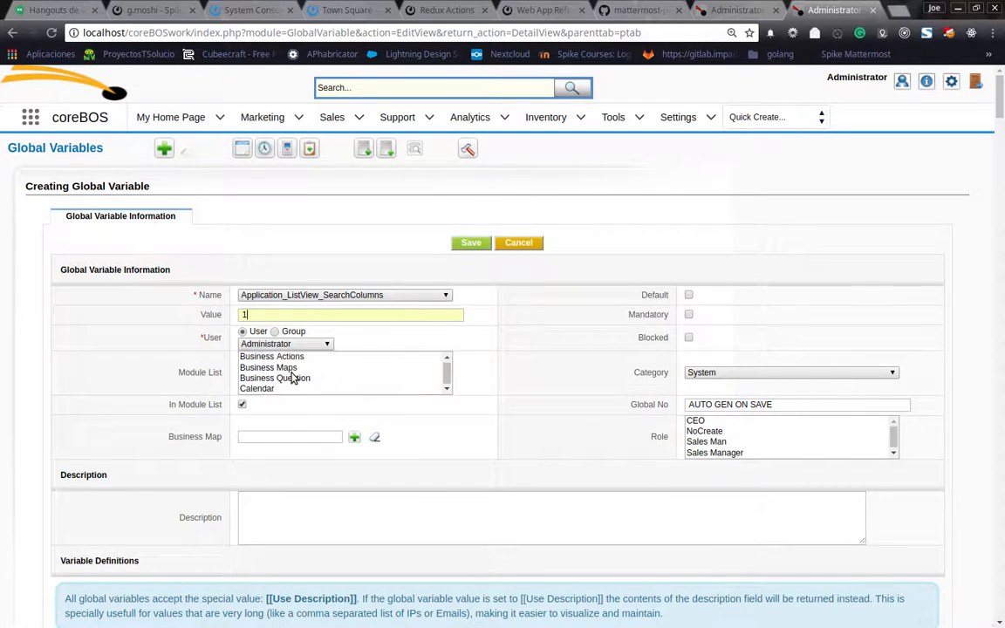
scroll(293, 375, down, 8)
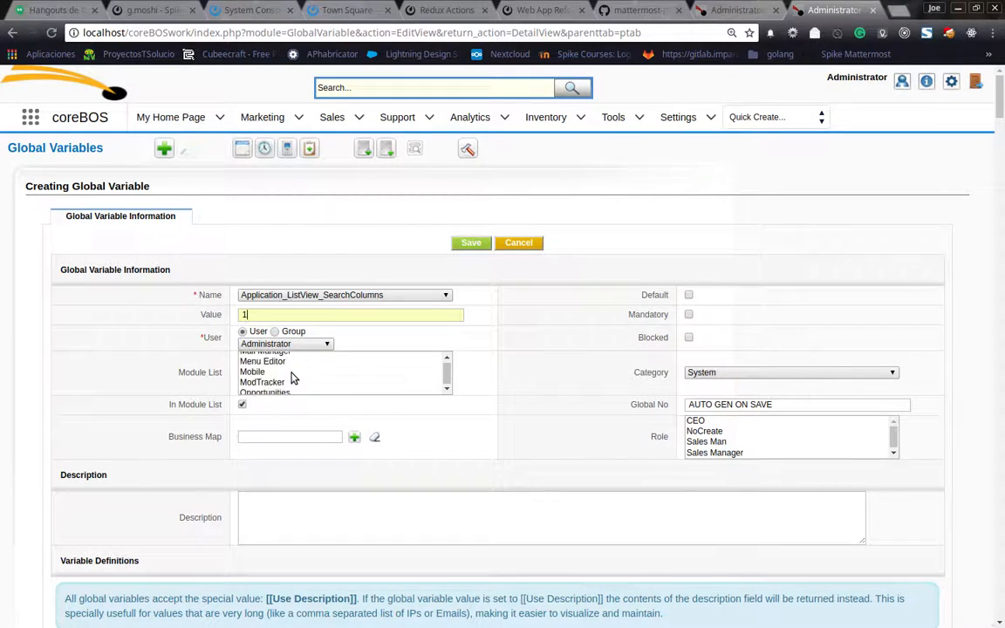
click(294, 367)
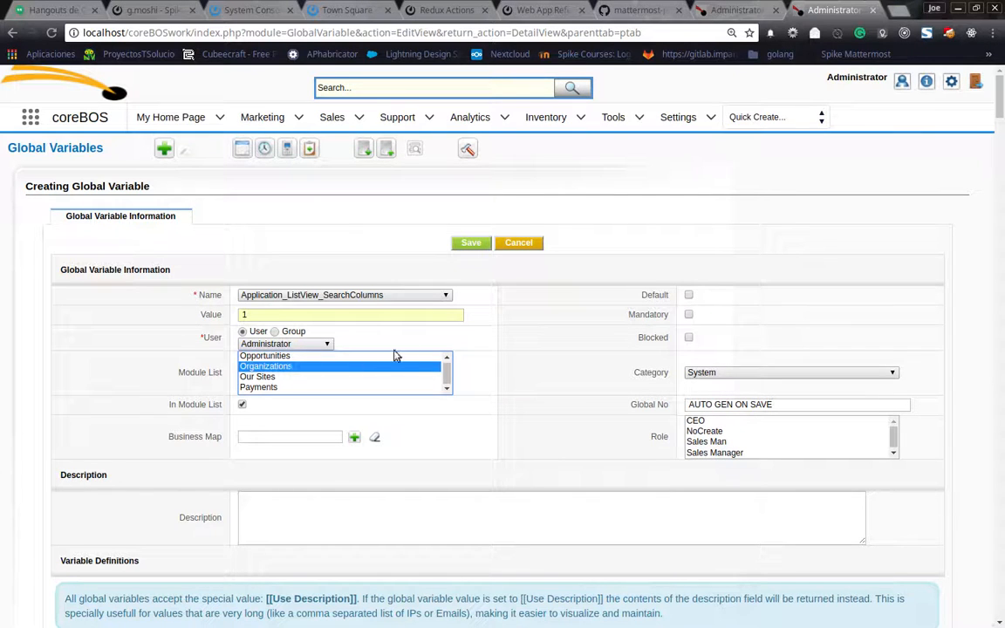
click(463, 243)
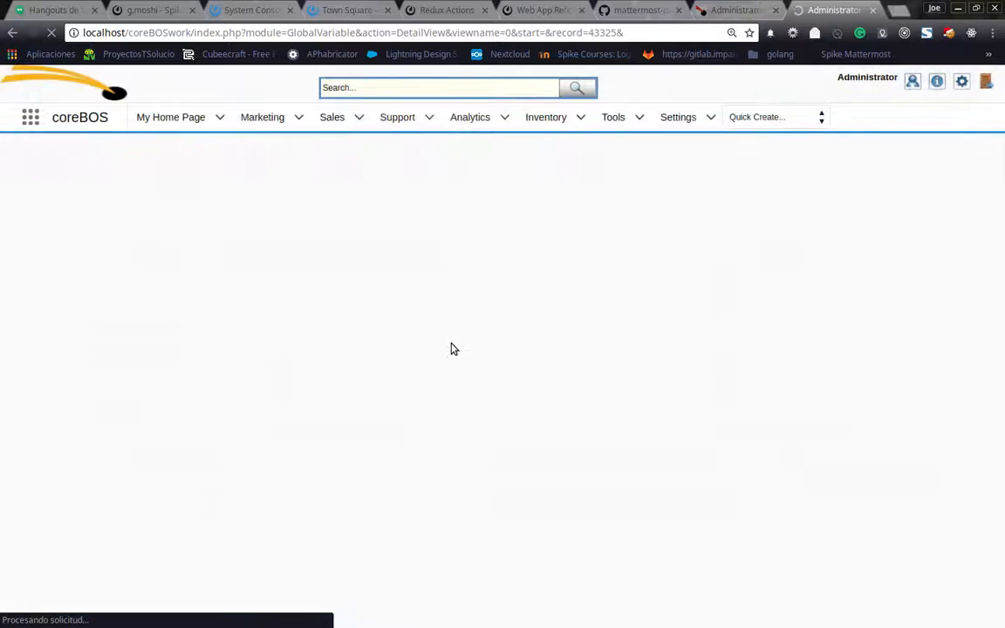
Switch back to the Organizations browser tab, reload the list, and hide the basic search panel.
click(723, 9)
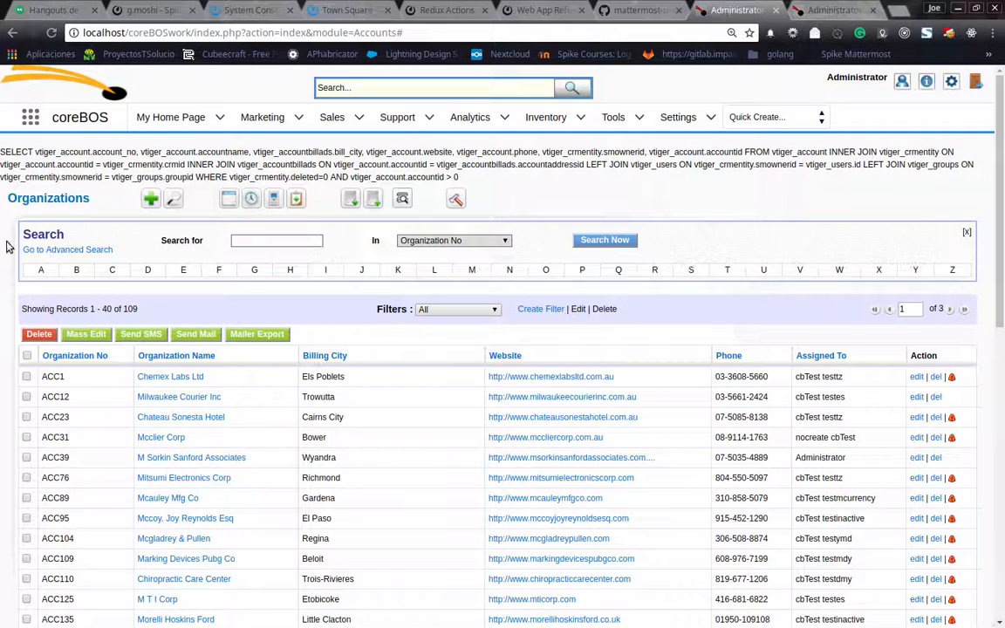
click(46, 204)
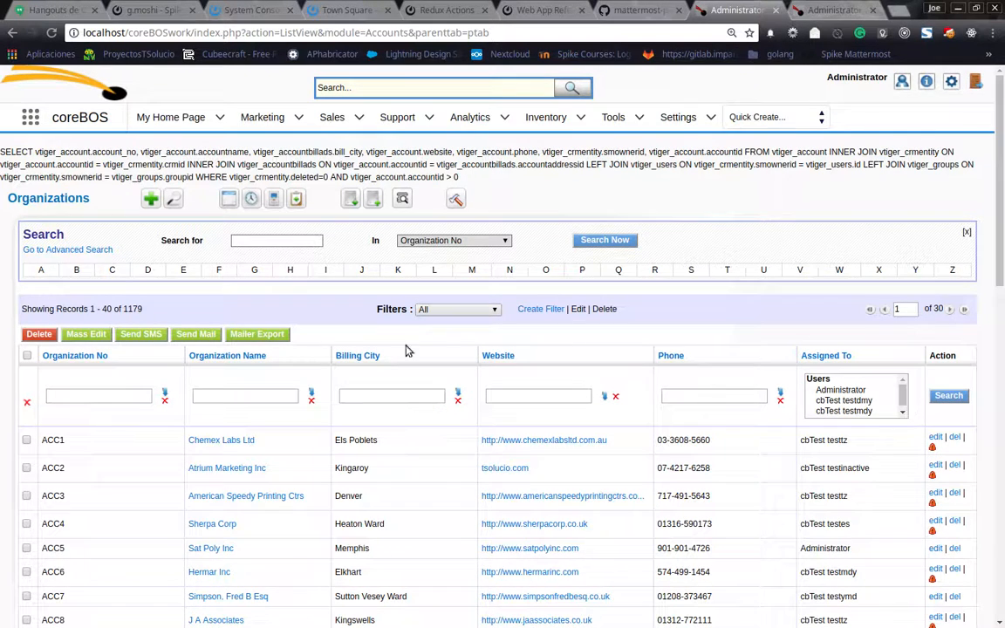
click(171, 197)
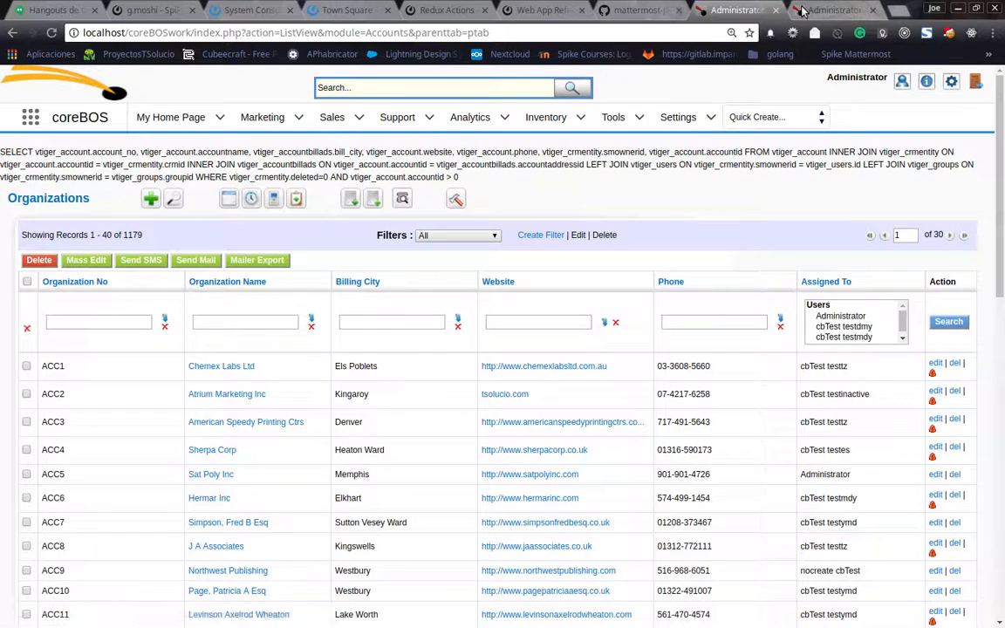
Locate Application_ListView_SearchPanel_Open among the names offered for a new global variable, cancel the creation, and return to the Organizations list.
key(ctrl+Tab)
click(163, 149)
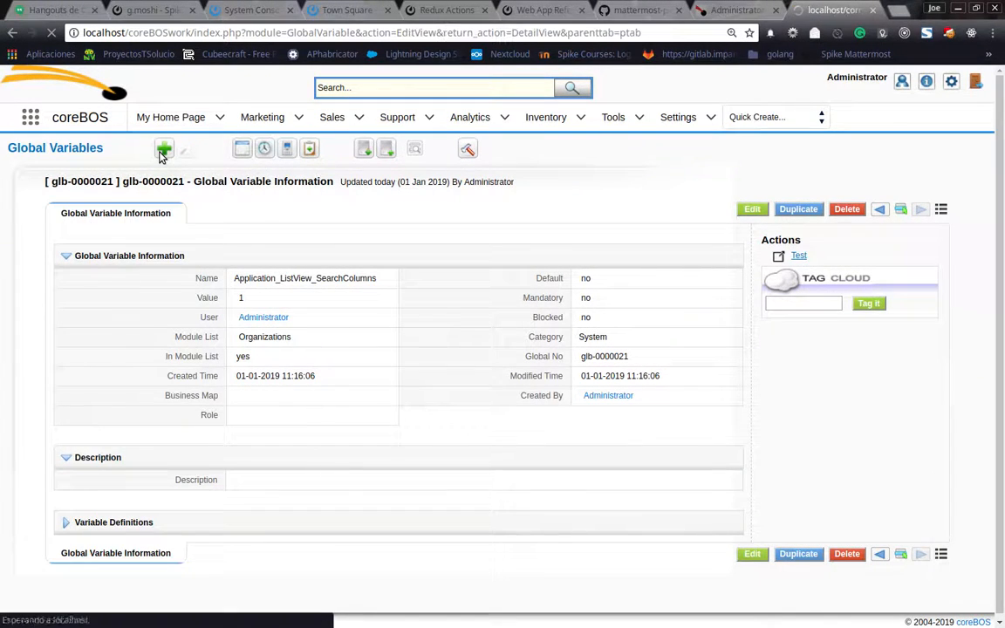
click(296, 295)
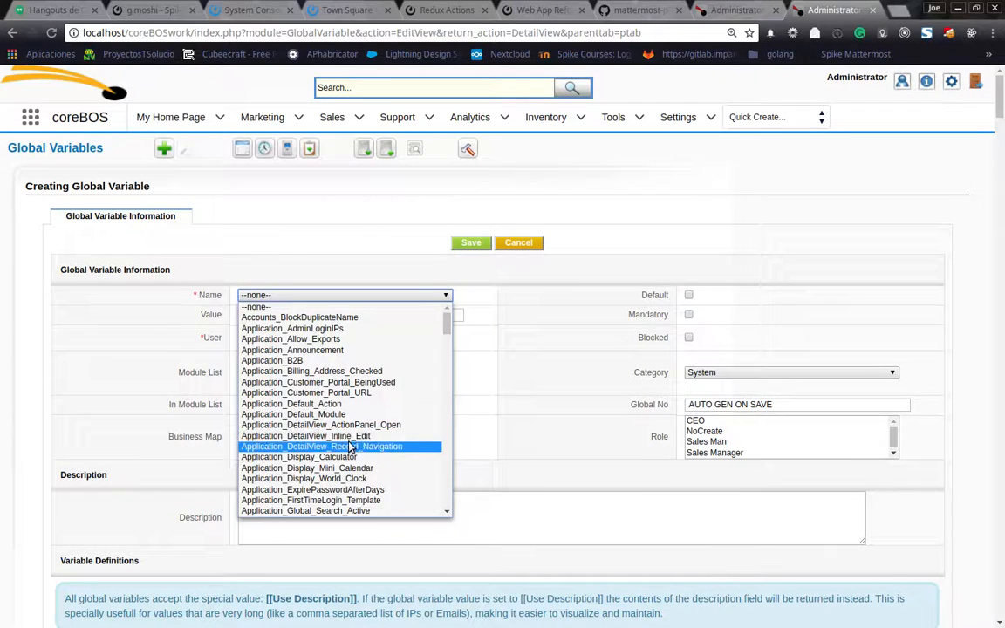
scroll(349, 447, down, 3)
scroll(351, 447, down, 6)
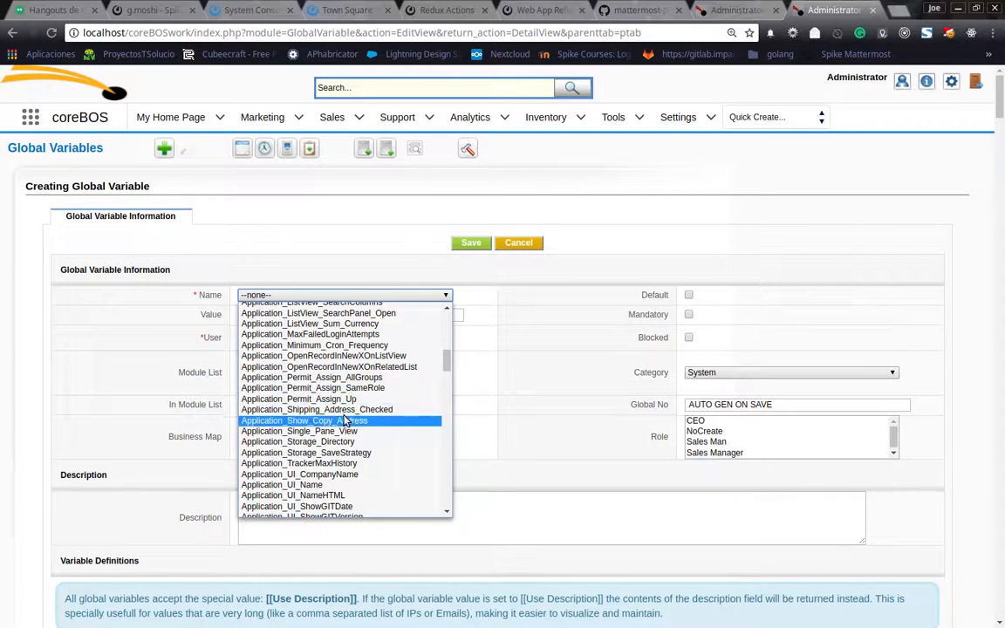
scroll(346, 422, up, 3)
scroll(346, 421, up, 1)
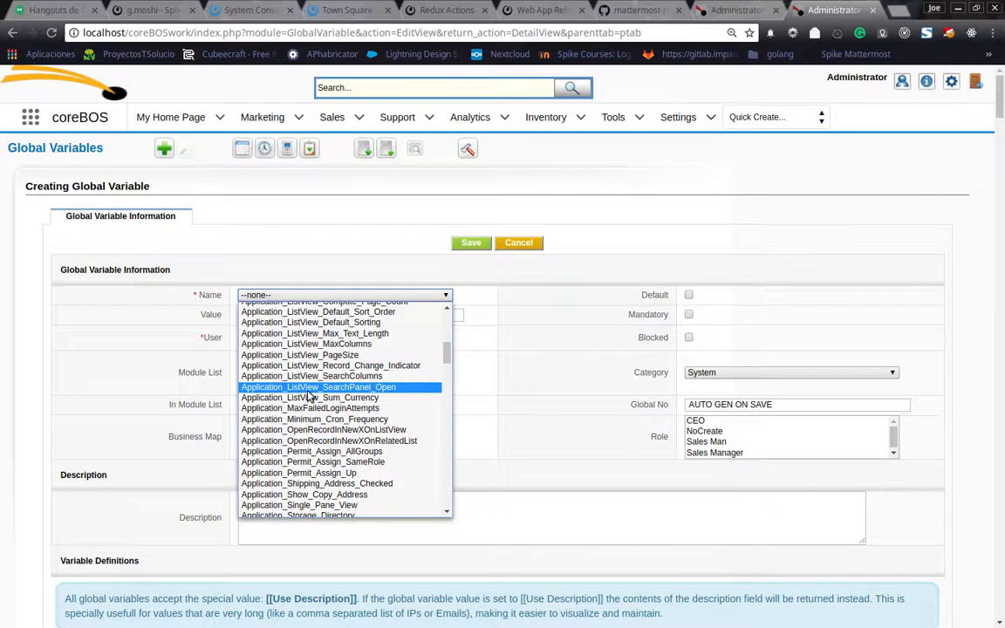
click(504, 248)
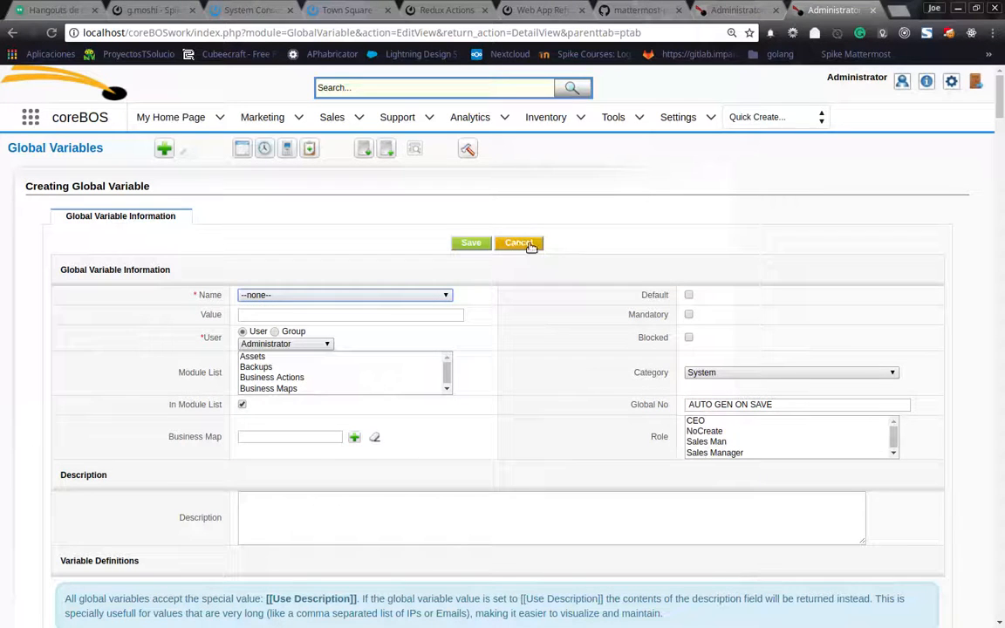
click(526, 245)
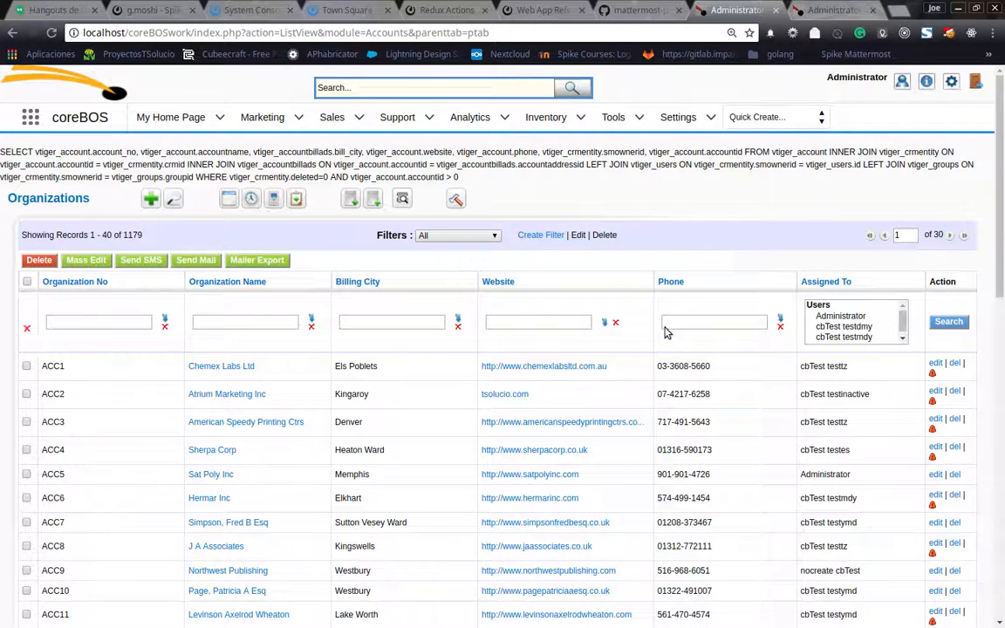
Search the organizations by column, entering "che" for Organization Name.
click(281, 321)
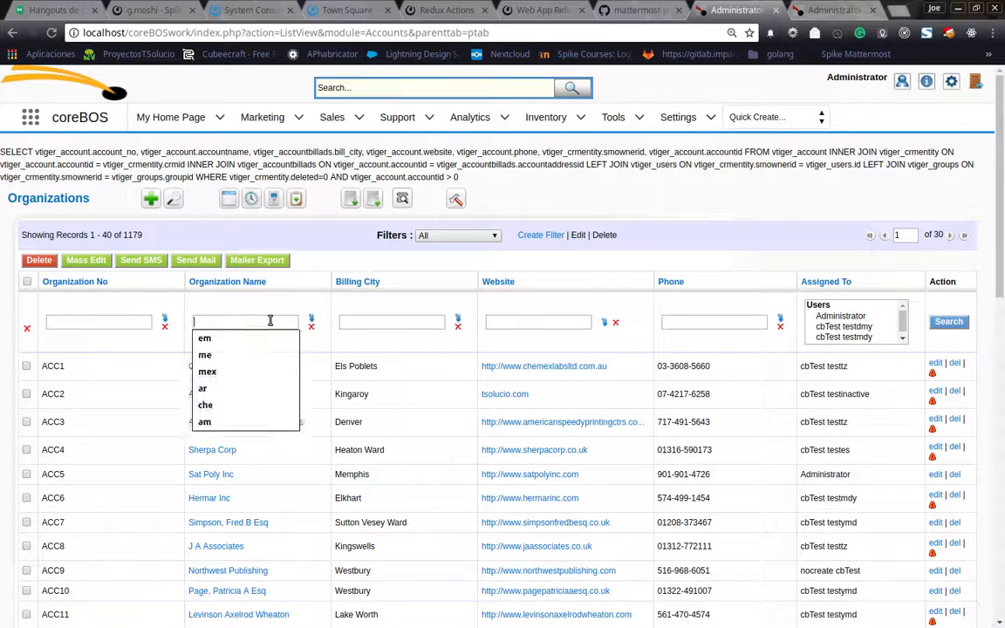
text(che)
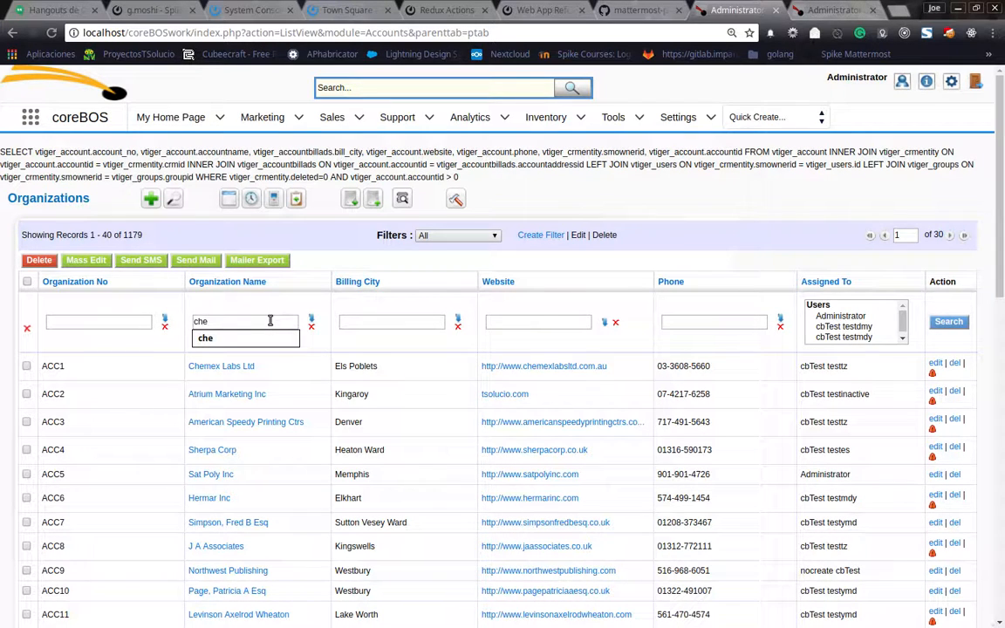
click(953, 324)
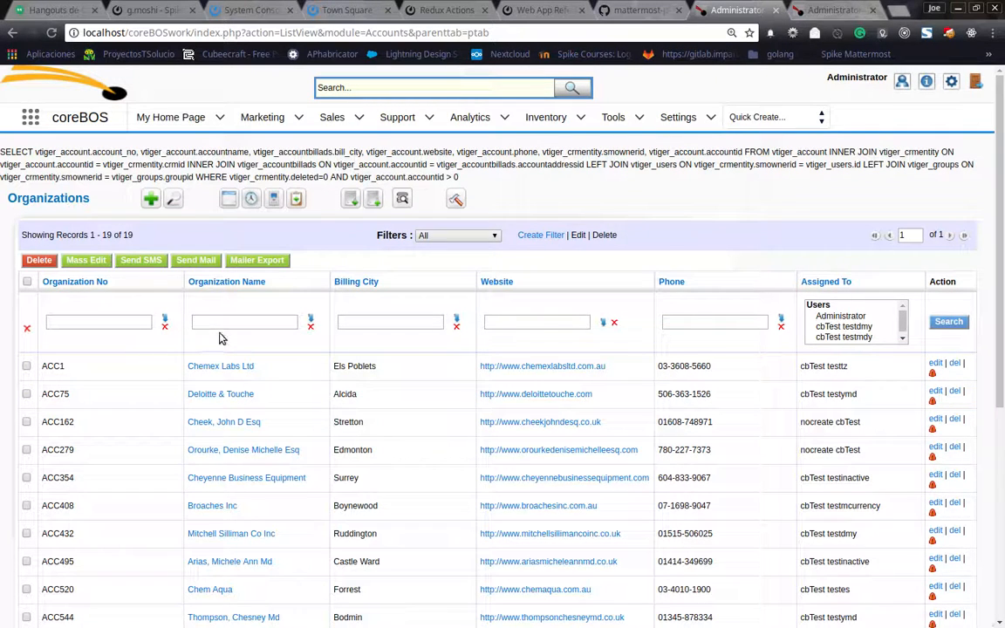
Run a column search on Phone with "03".
click(694, 324)
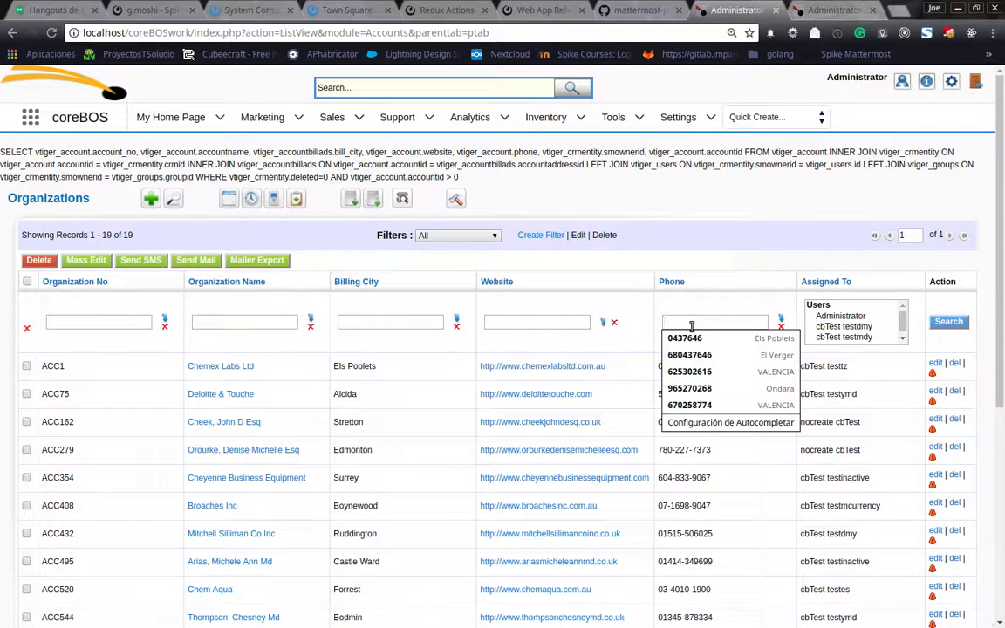
text(03)
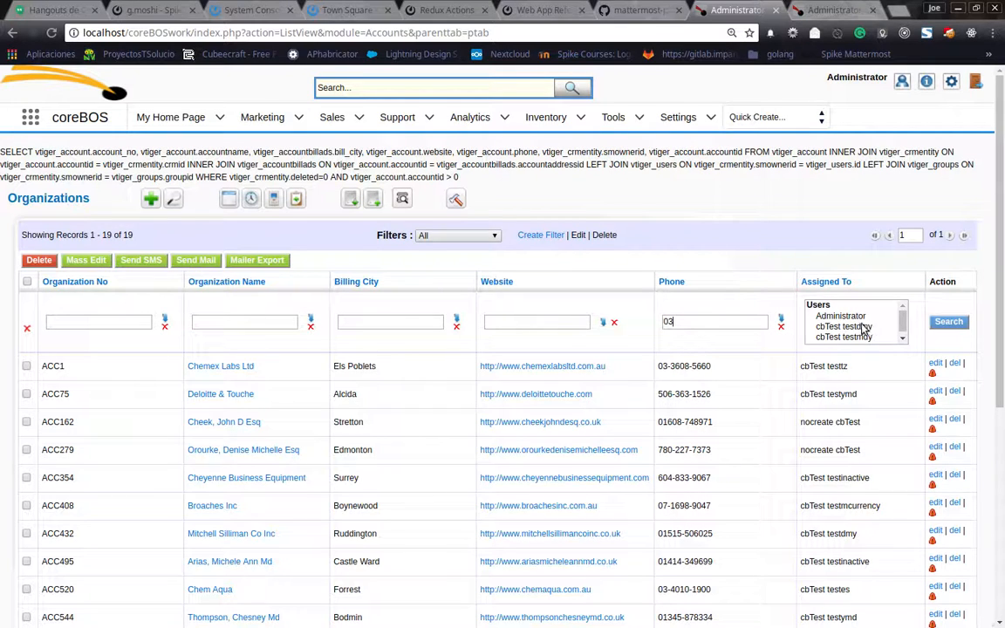
click(948, 323)
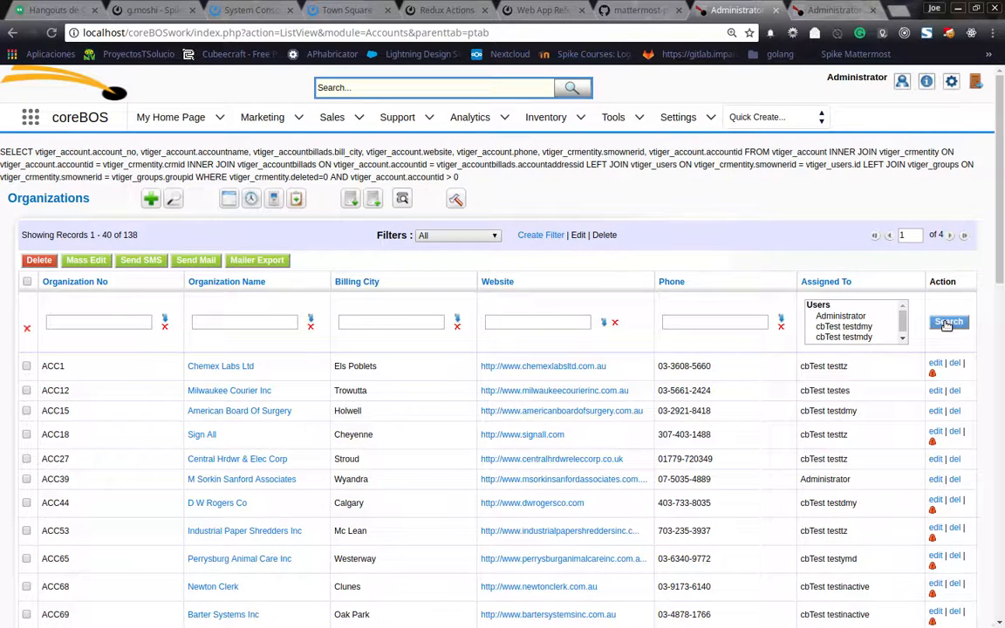
Show the basic search panel, review the fields it offers for searching, and hide the panel again.
click(173, 199)
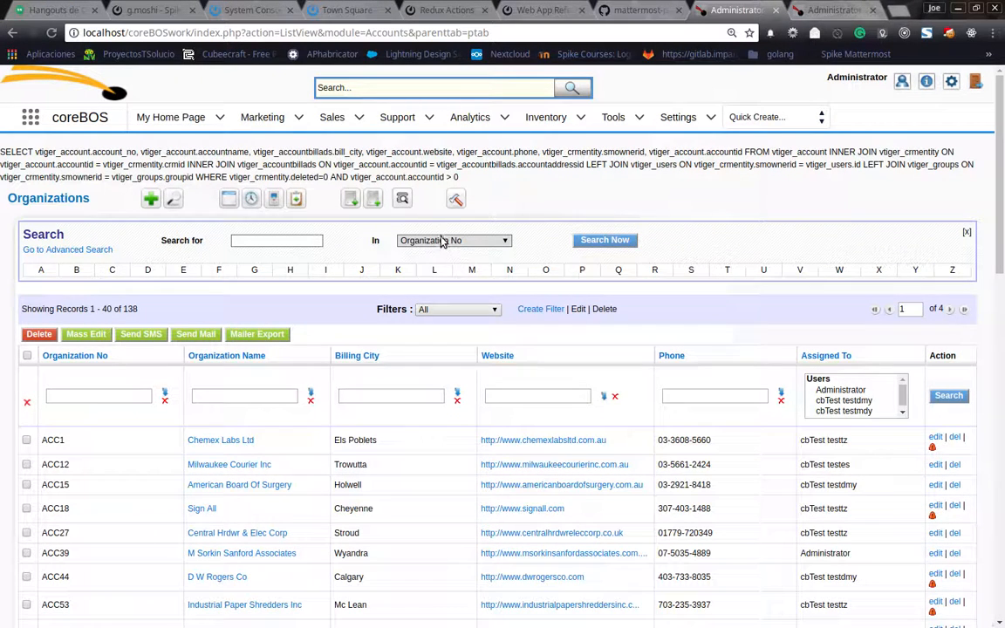
click(441, 242)
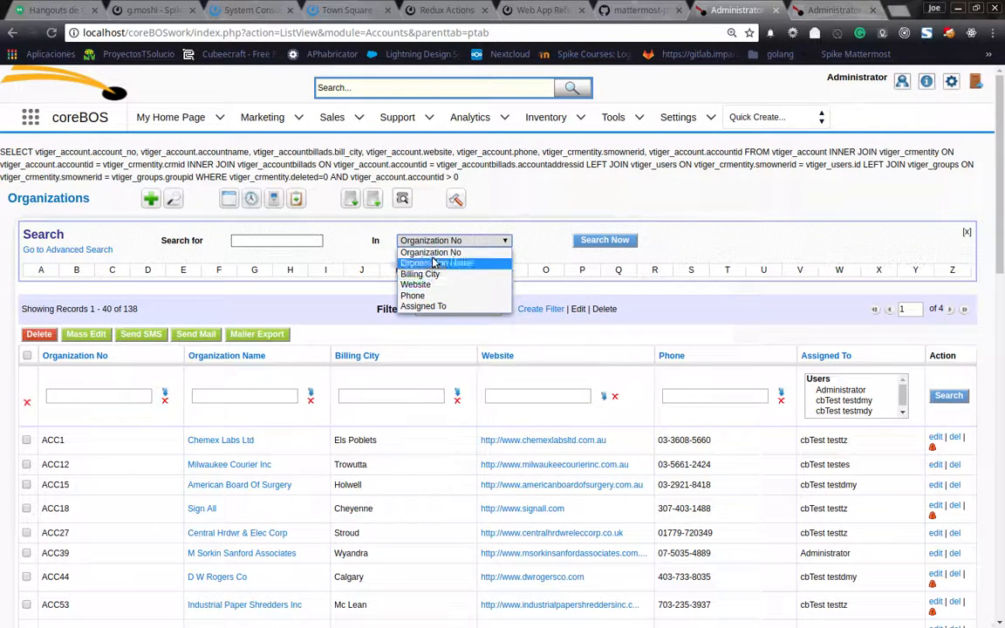
click(321, 259)
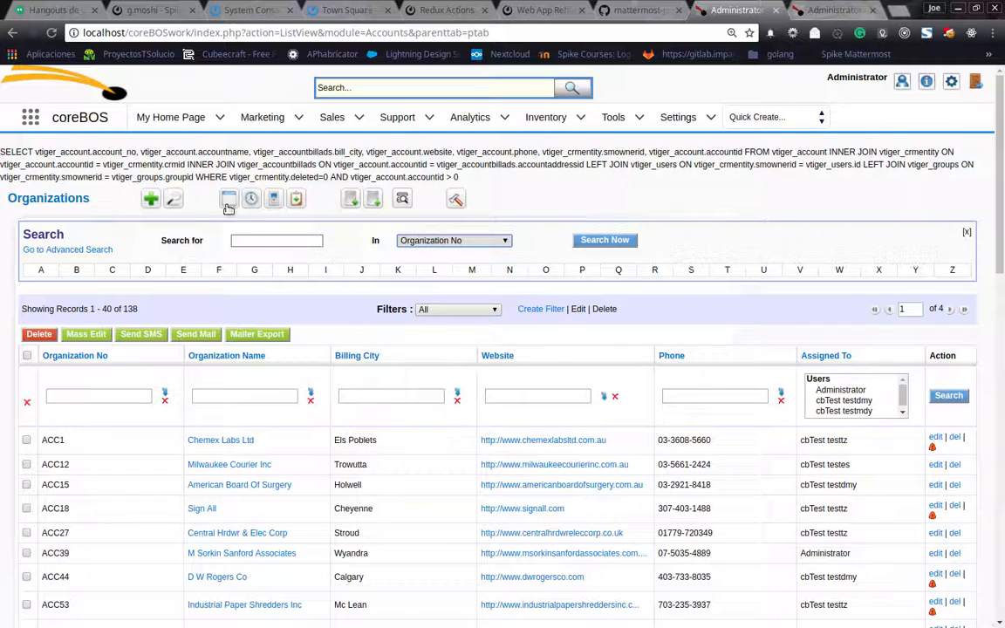
click(174, 203)
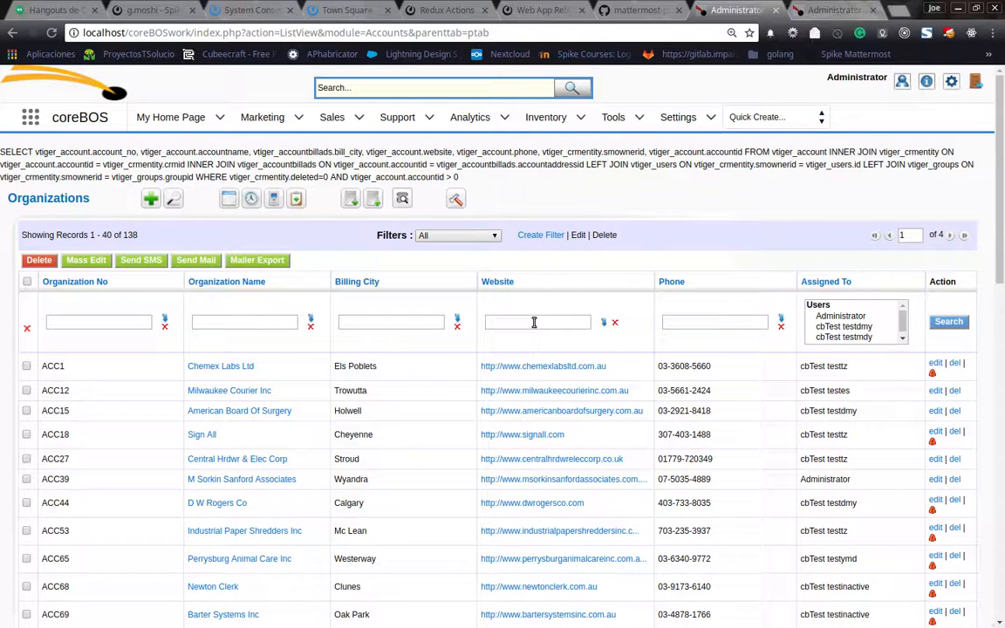
Set the search condition of the Organization Name column to "does not contain".
click(356, 321)
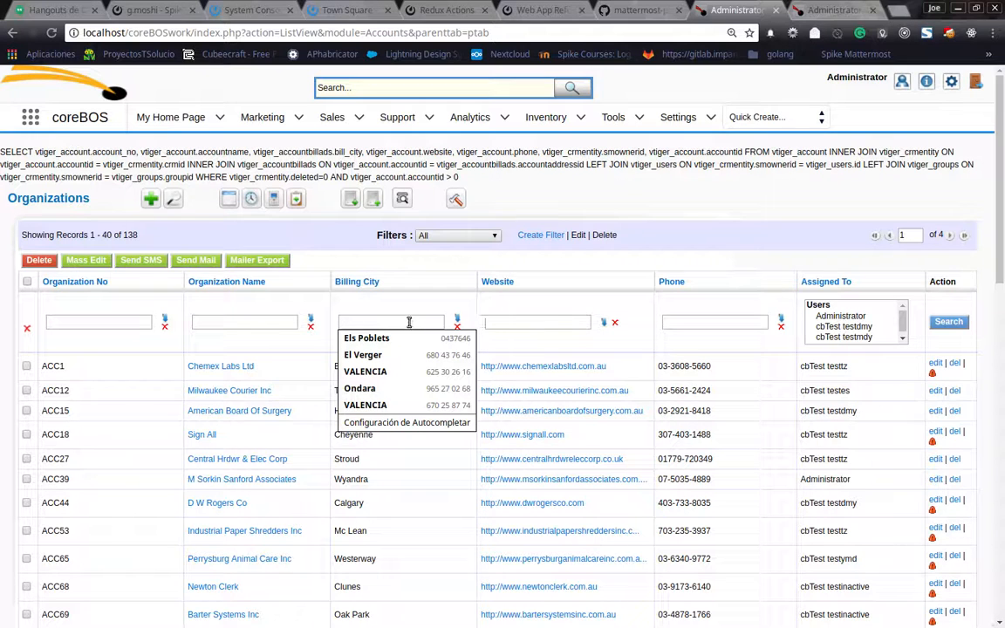
click(262, 321)
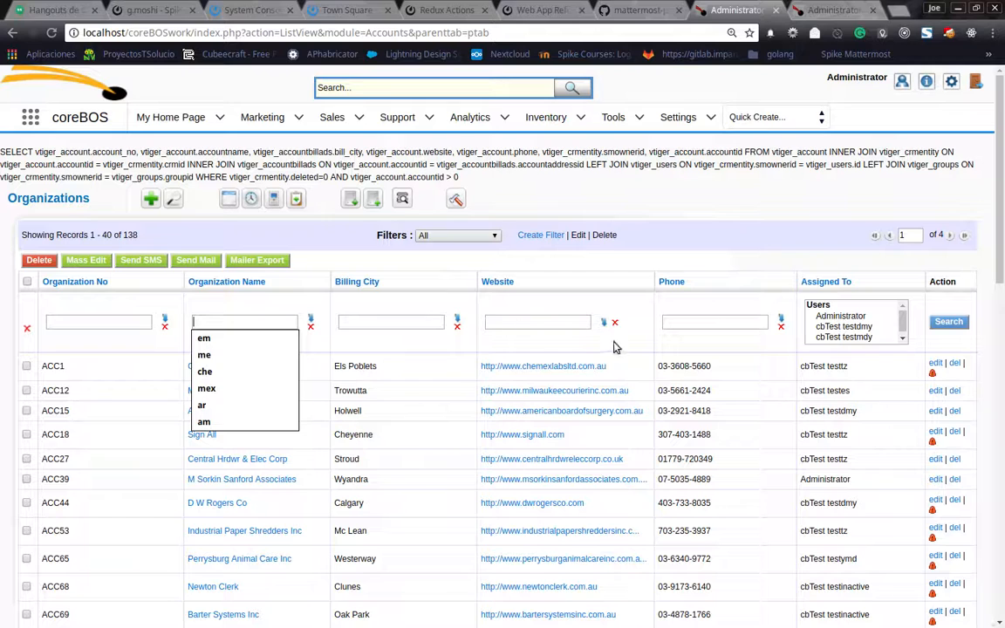
click(313, 321)
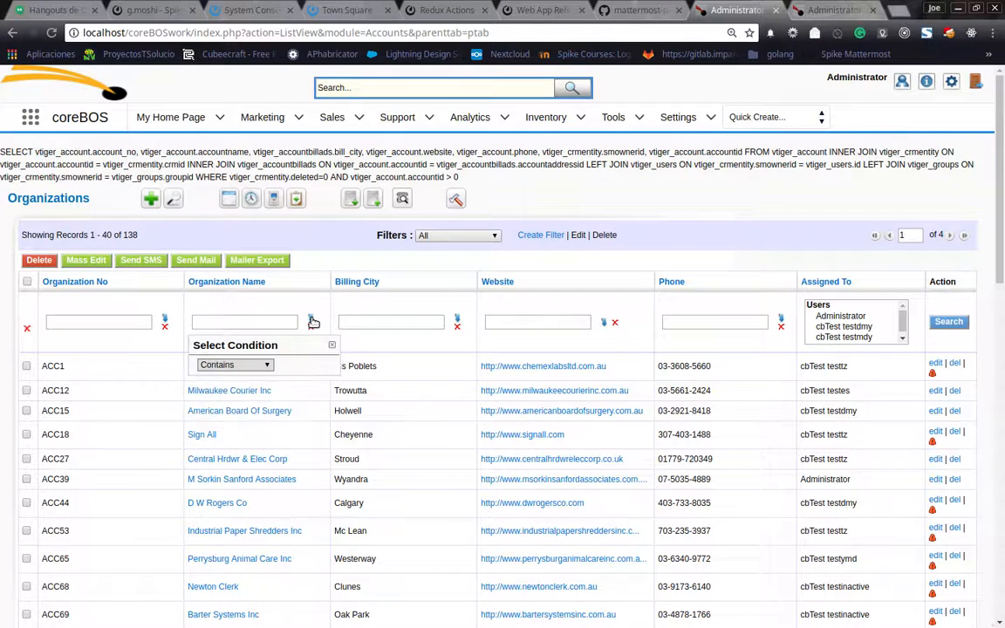
click(266, 365)
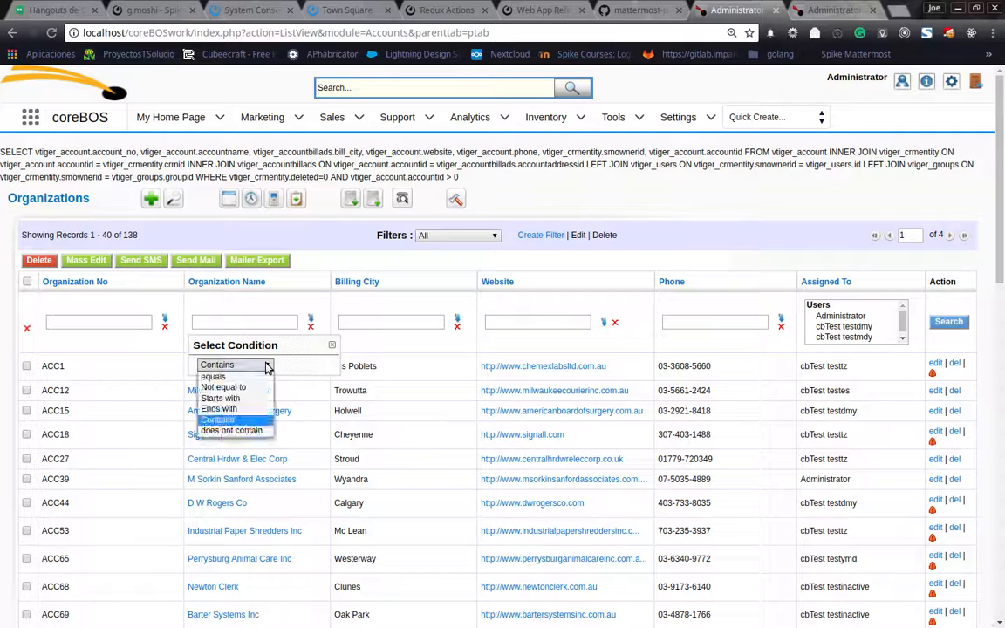
click(231, 431)
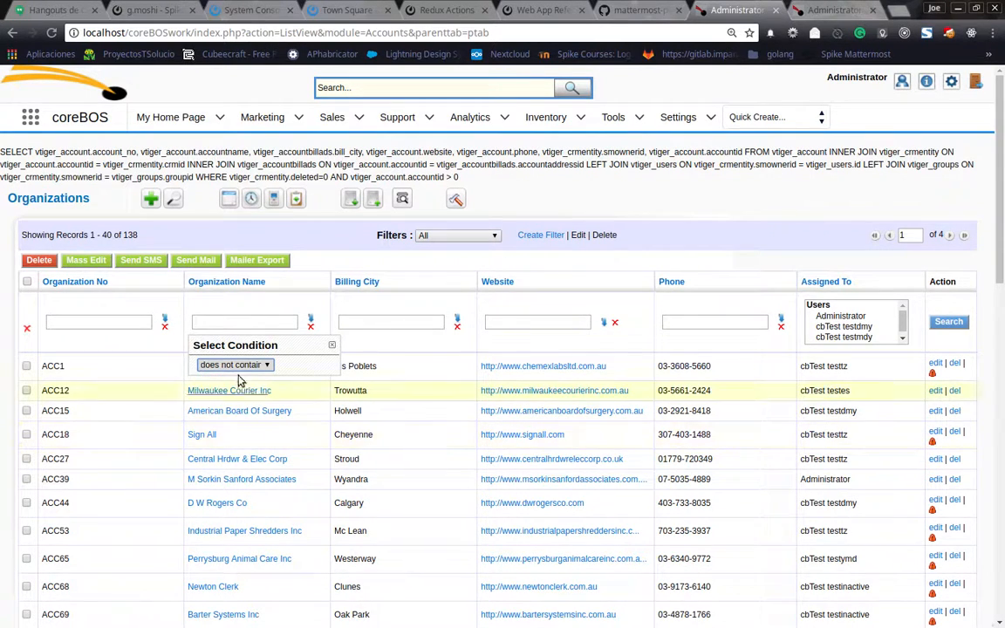
click(332, 345)
Search the Organization Name column with "che" under the chosen condition, review the resulting list, and clear the column search.
click(232, 323)
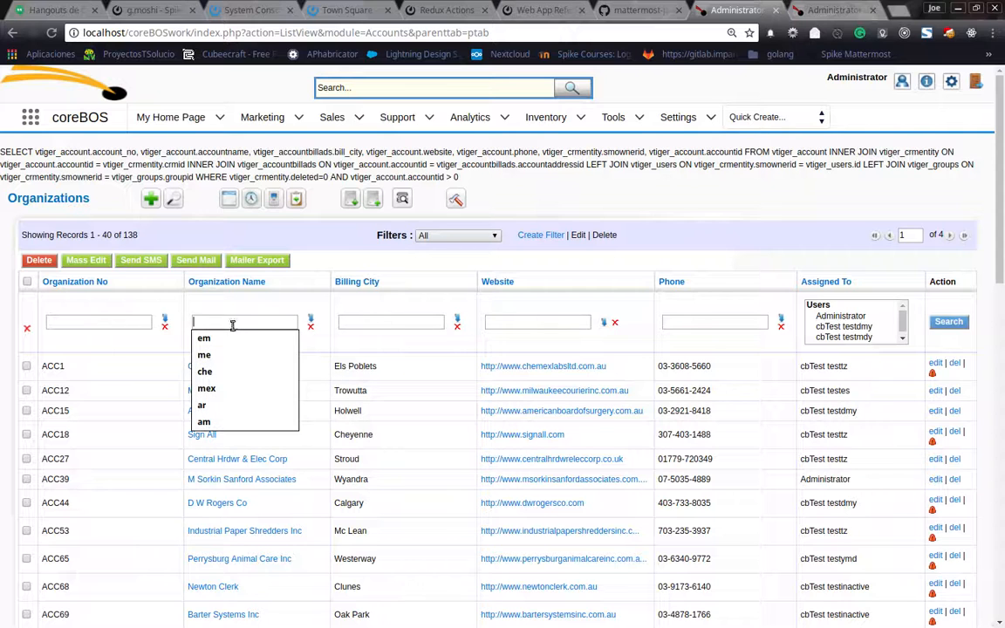
text(che)
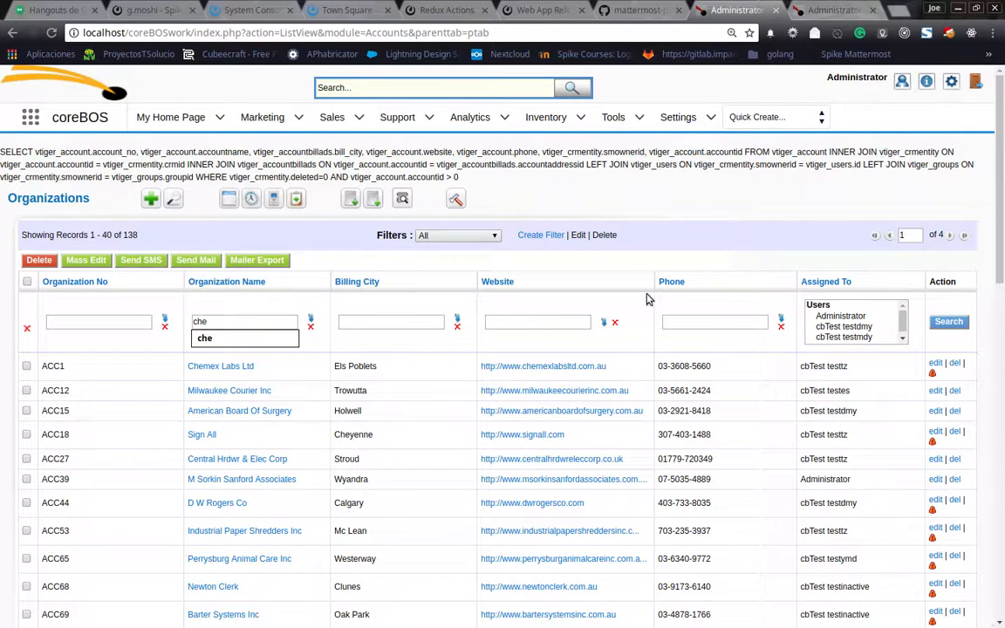
click(950, 322)
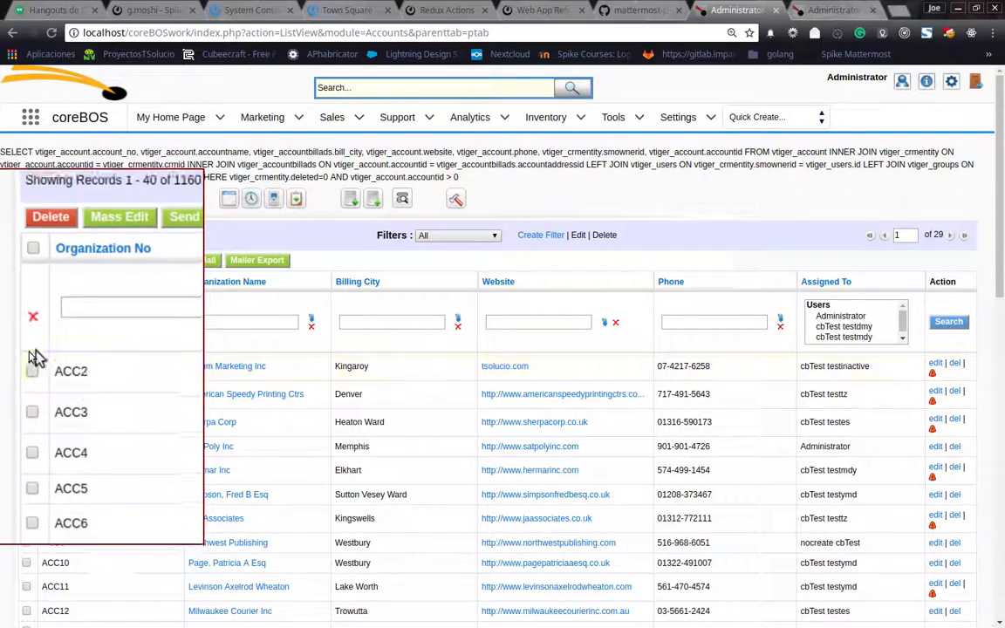
scroll(27, 336, down, 3)
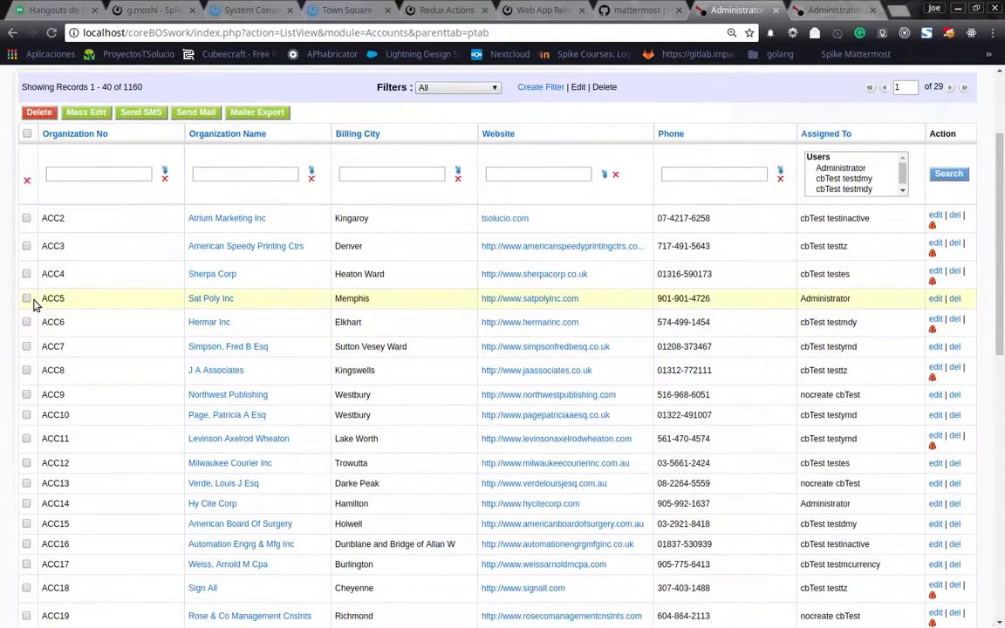
scroll(35, 304, up, 3)
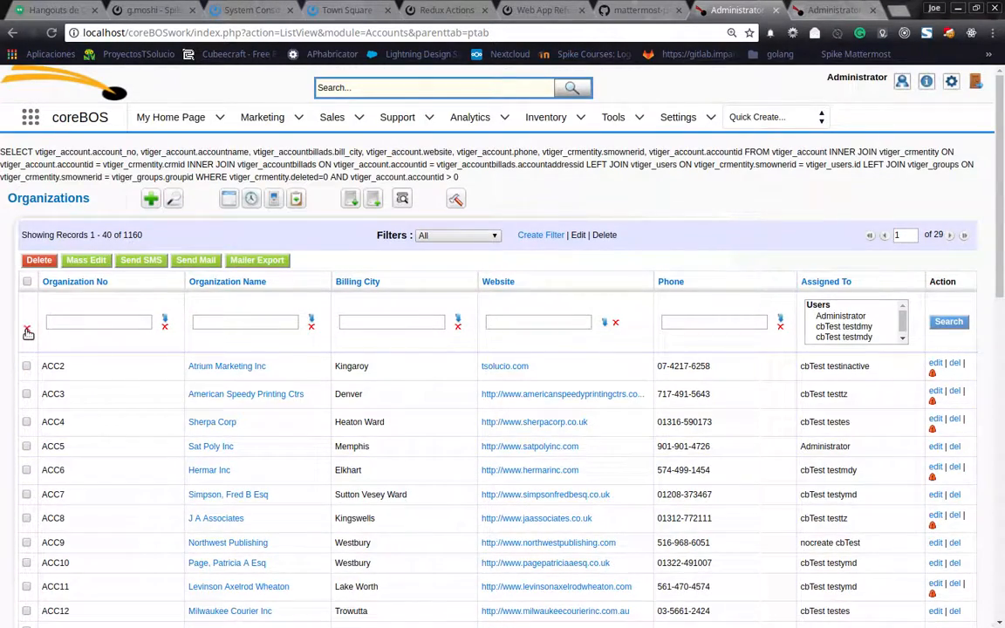
click(27, 331)
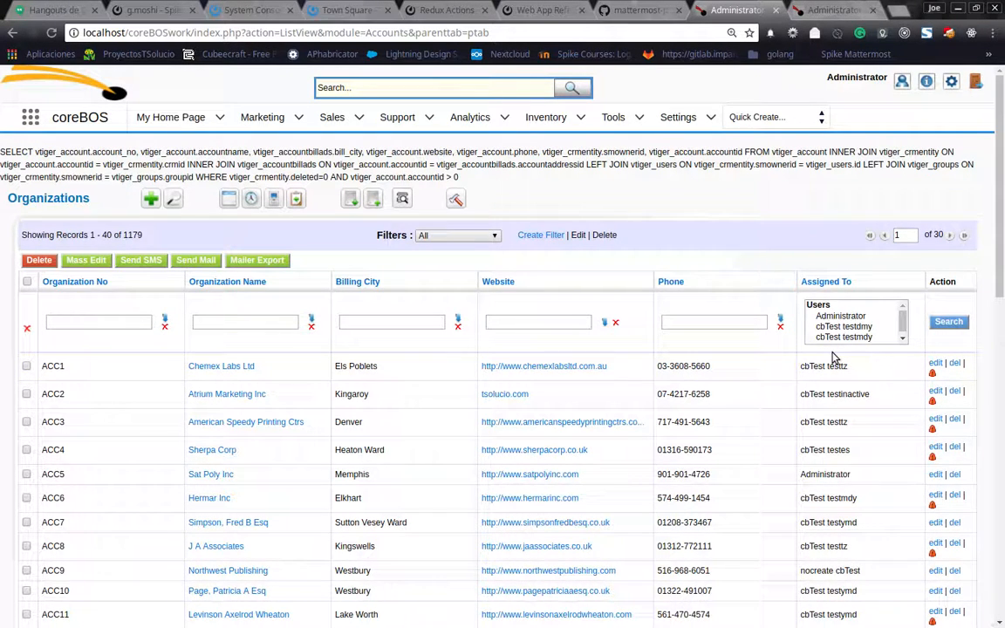
Enter "che" for Organization Name, check its Contains condition, and search with cbTest testdmy selected for Assigned To.
click(257, 324)
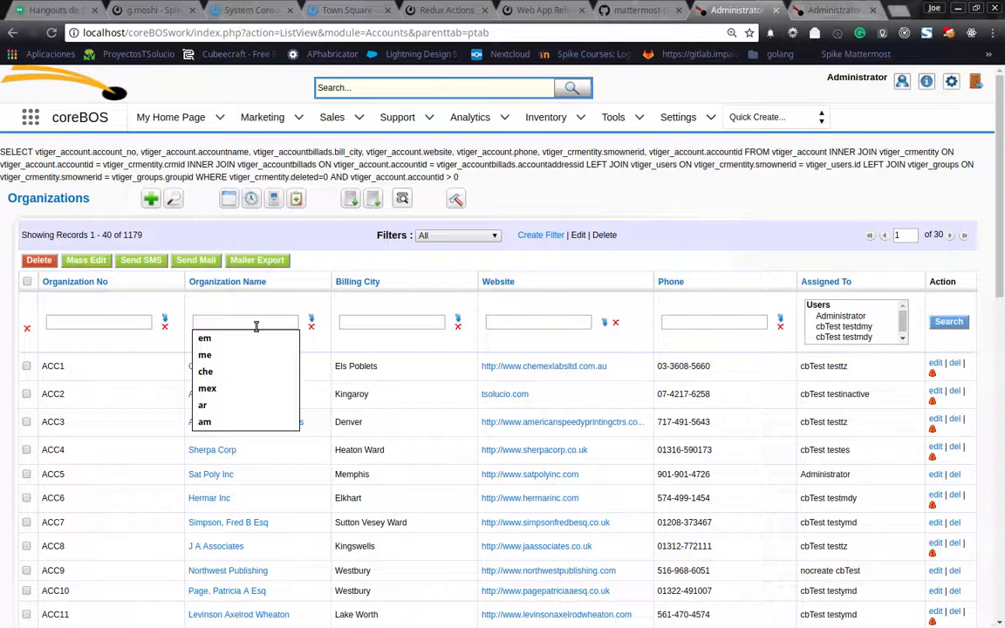
text(che)
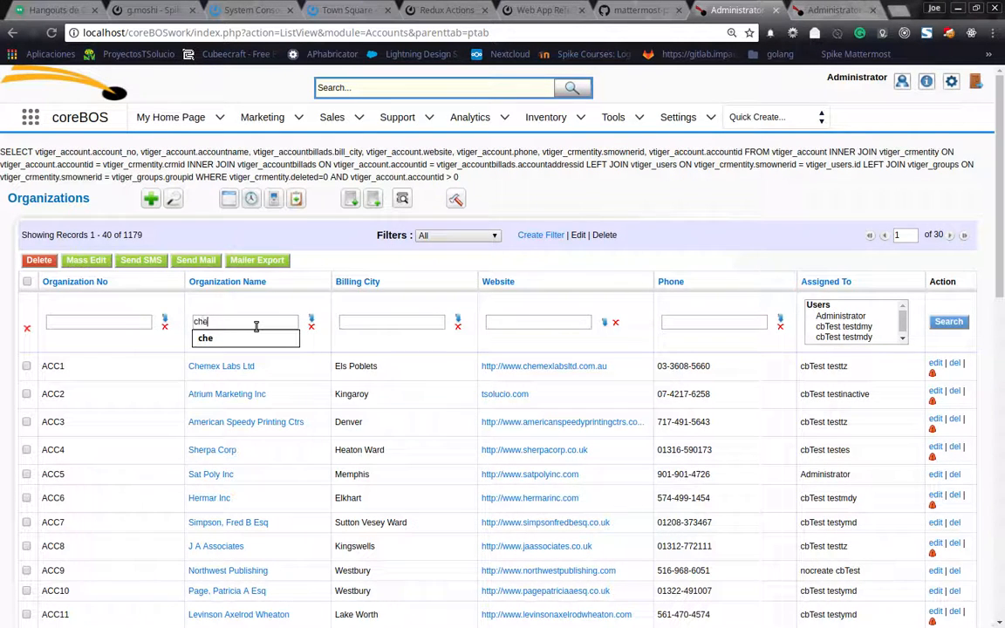
click(312, 320)
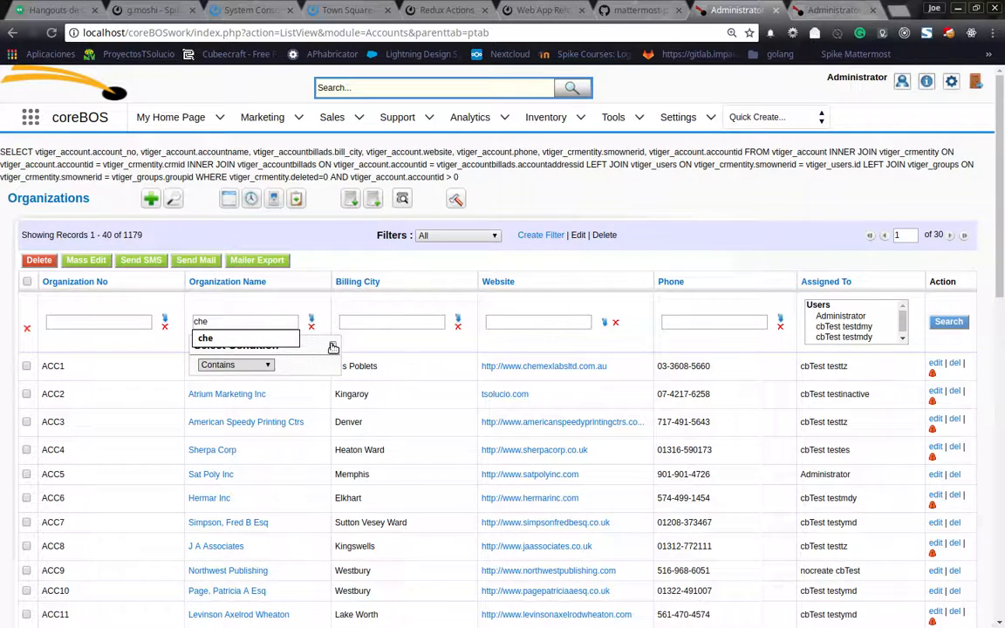
click(333, 348)
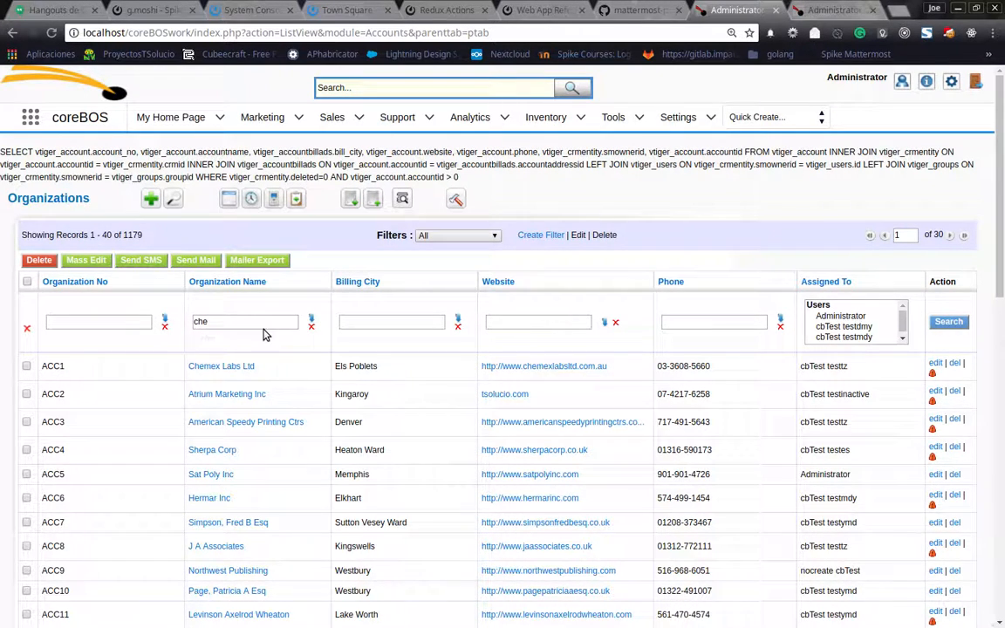
click(862, 326)
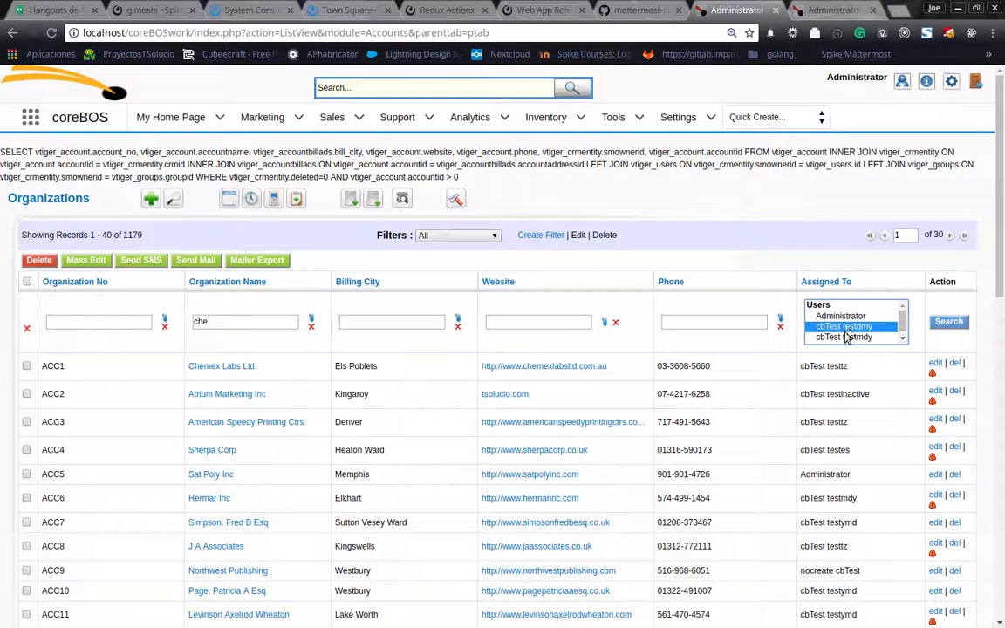
click(957, 323)
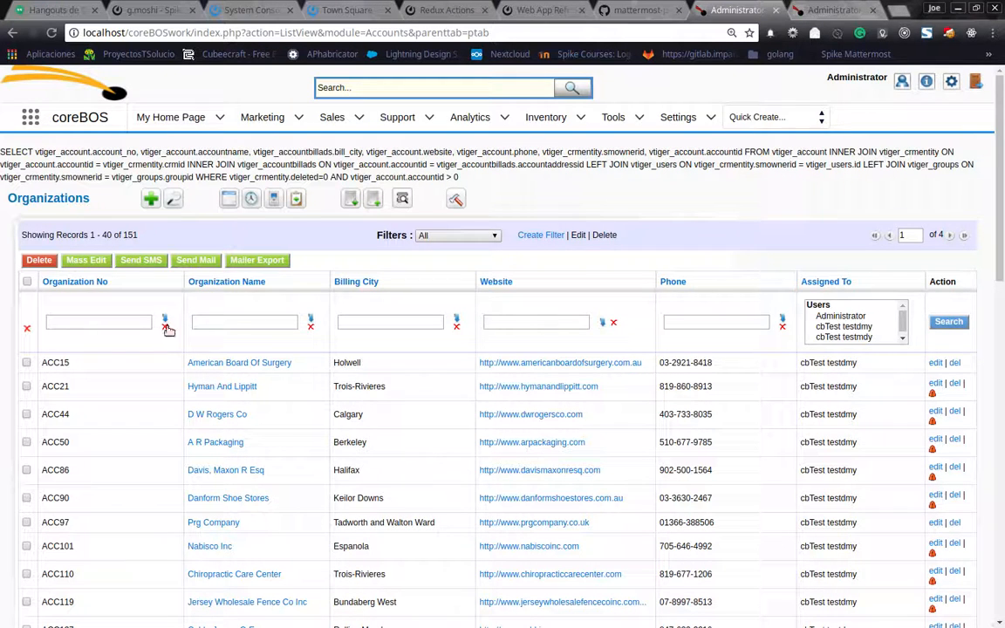
Clear the column search and search the full list with only "che" for Organization Name.
click(234, 323)
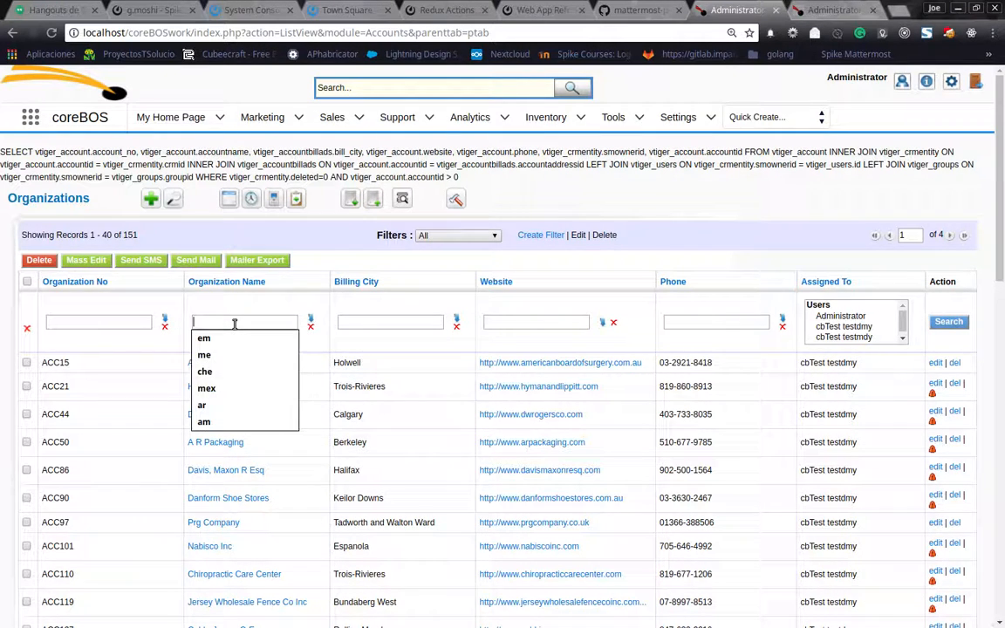
text(che)
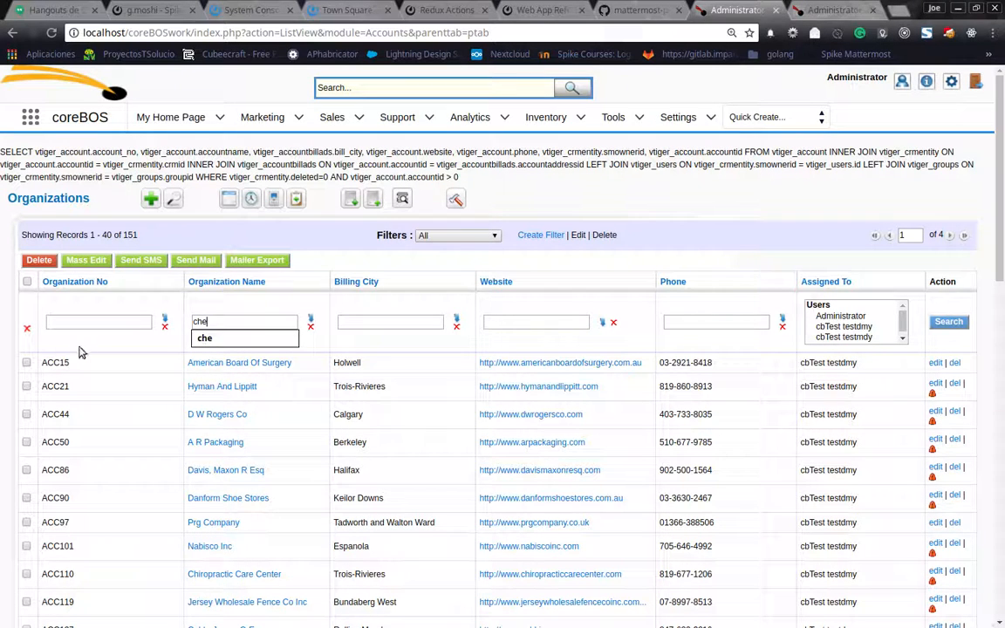
click(27, 328)
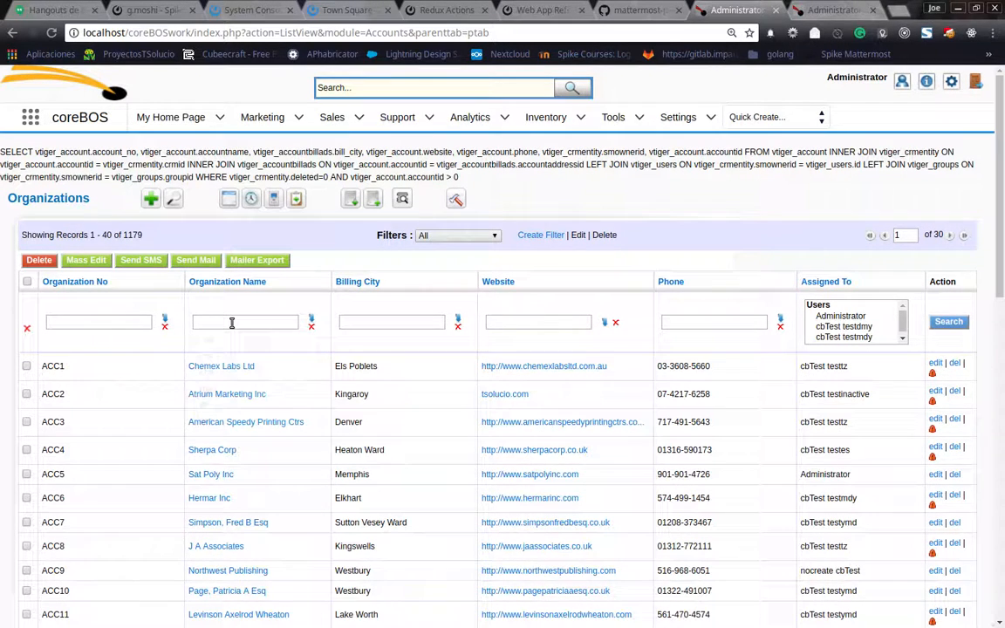
text(che)
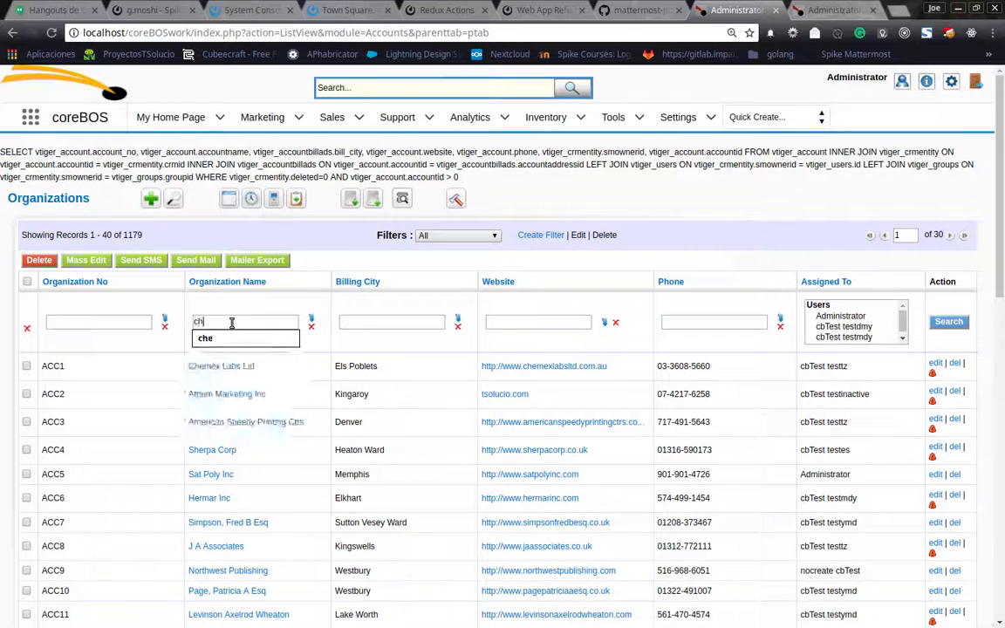
click(941, 322)
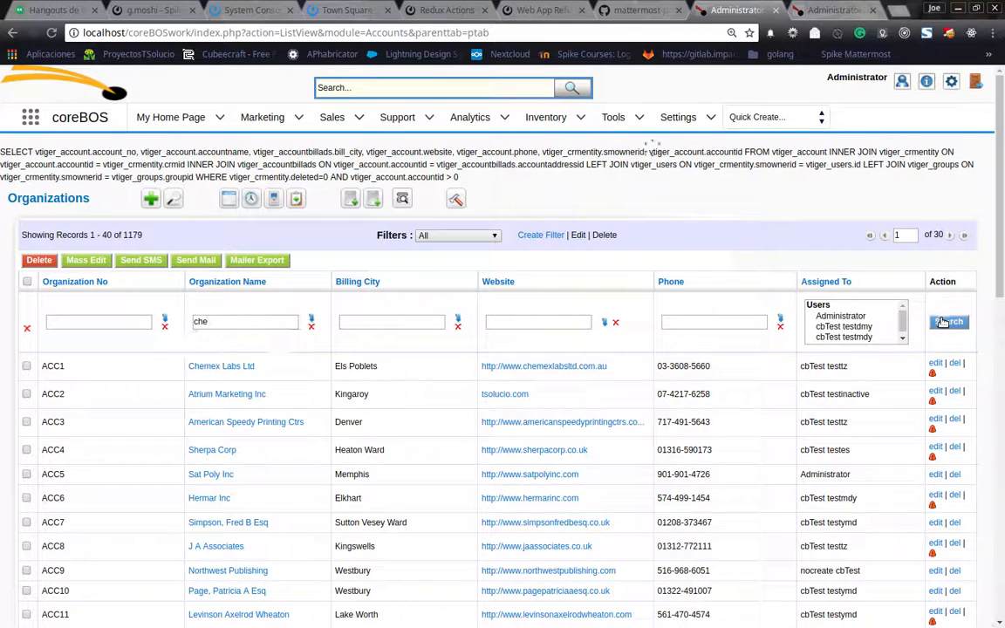
Repeat the combined column search with "che" for Organization Name and cbTest testdmy for Assigned To.
click(252, 324)
text(che)
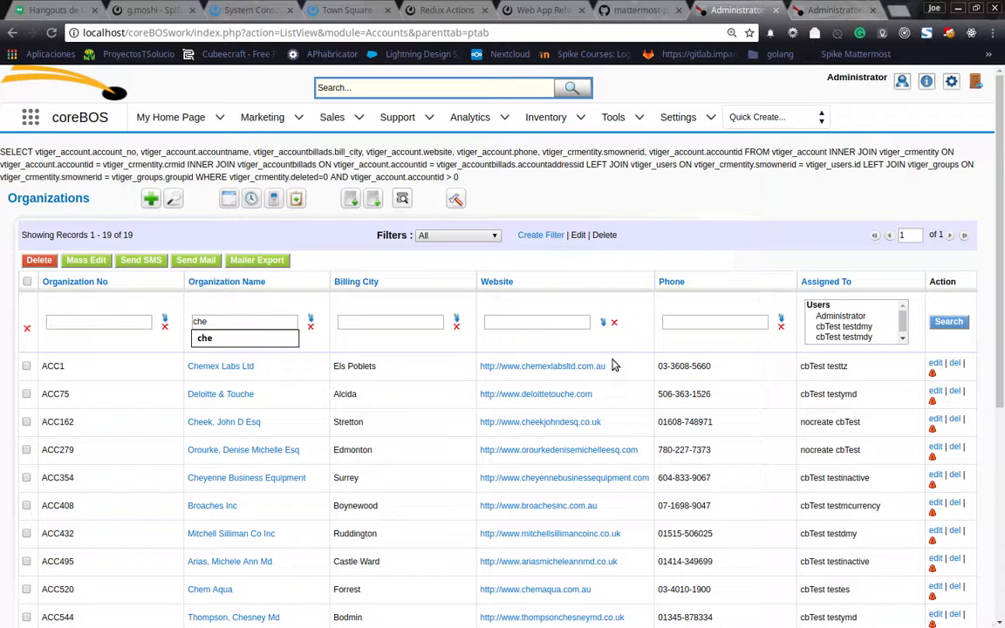
click(839, 318)
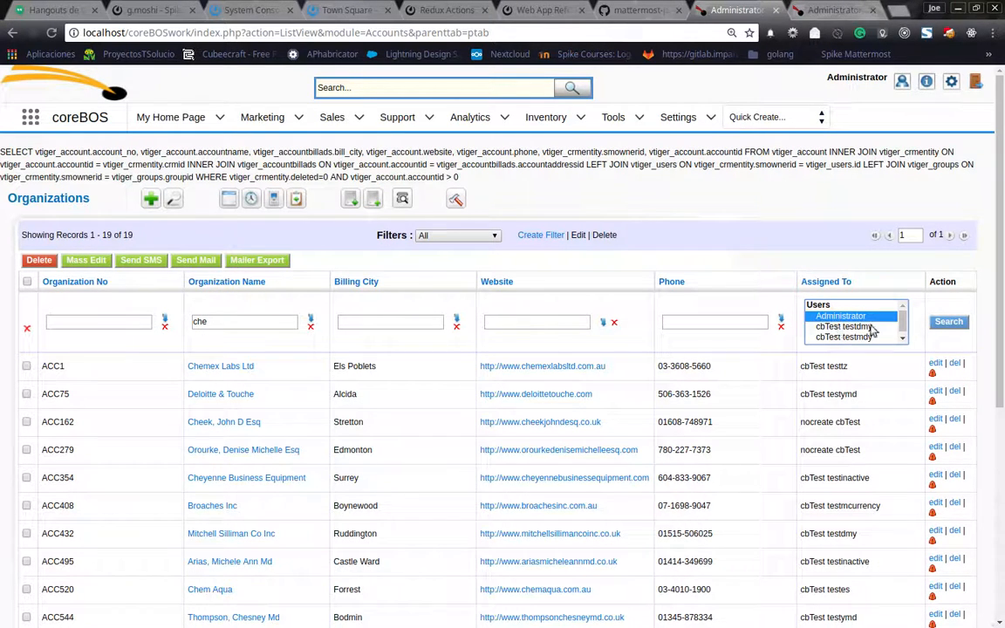
ctrl+click(840, 327)
click(949, 323)
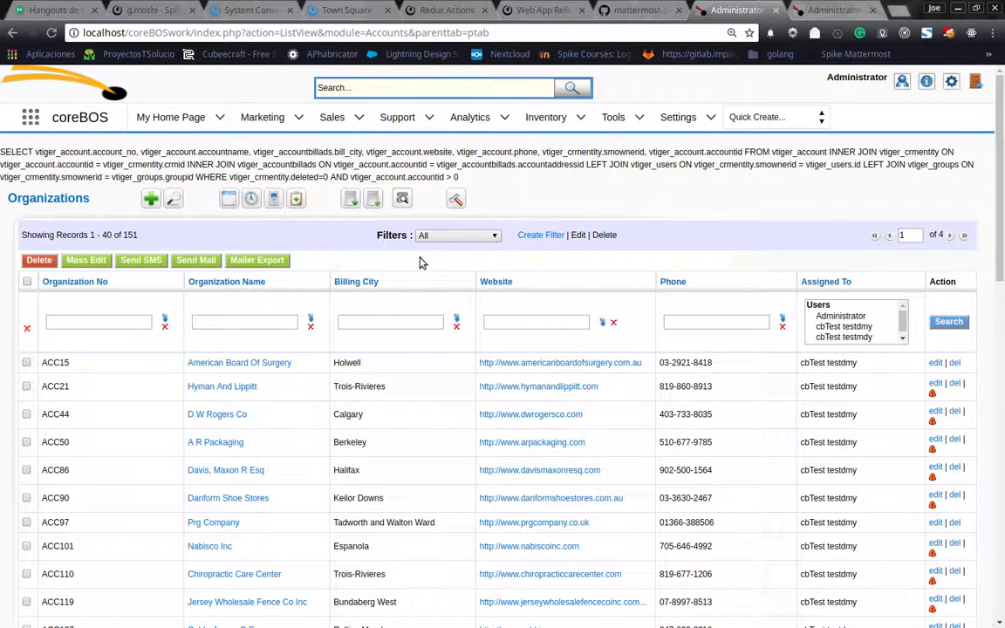
Switch the list to the "search" filter and search for organizations whose Checkbox column is Yes.
click(450, 236)
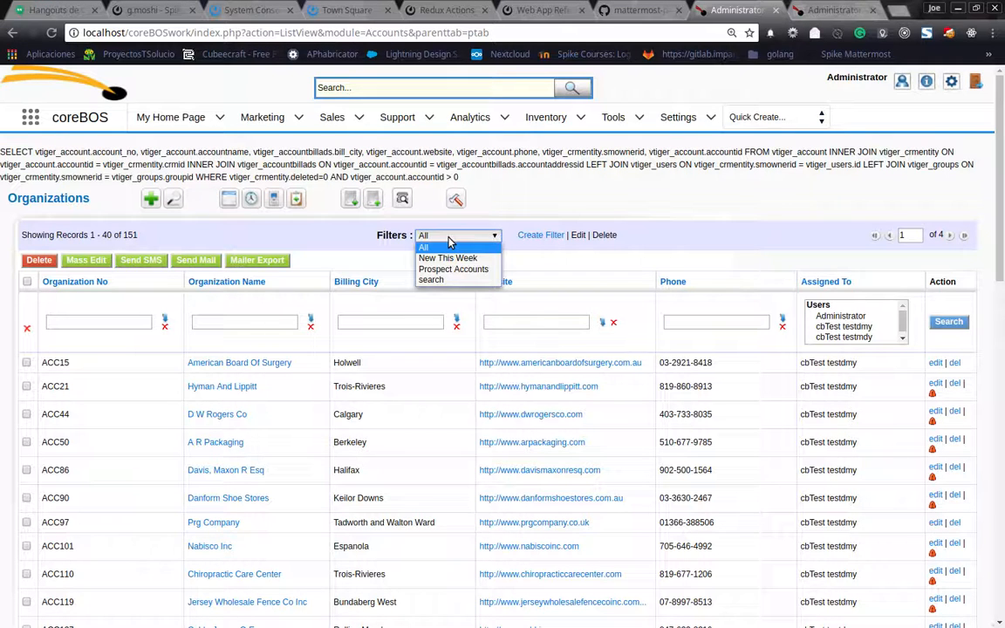
click(443, 283)
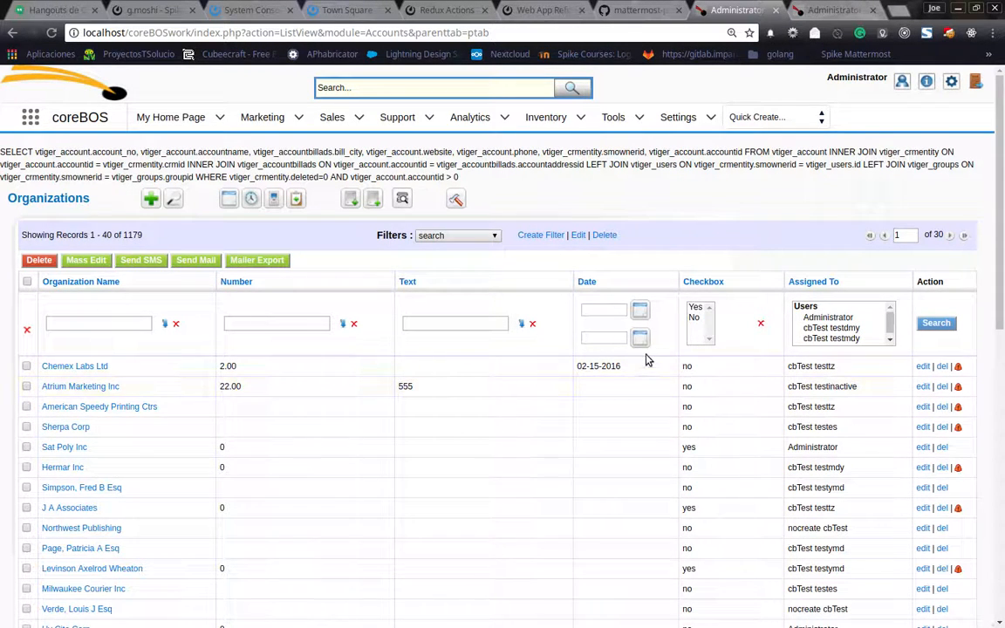
click(696, 309)
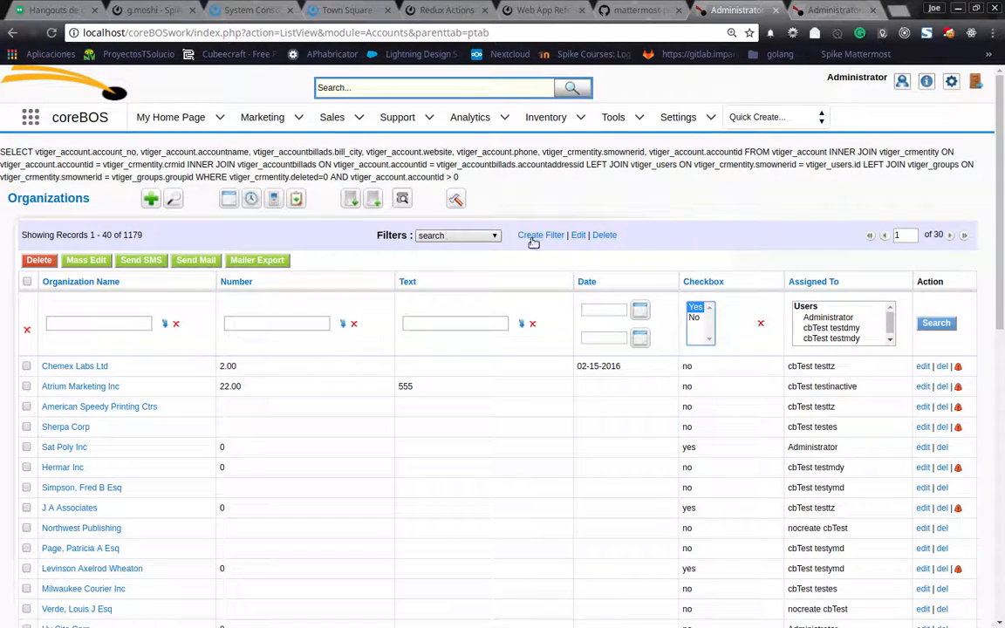
click(936, 323)
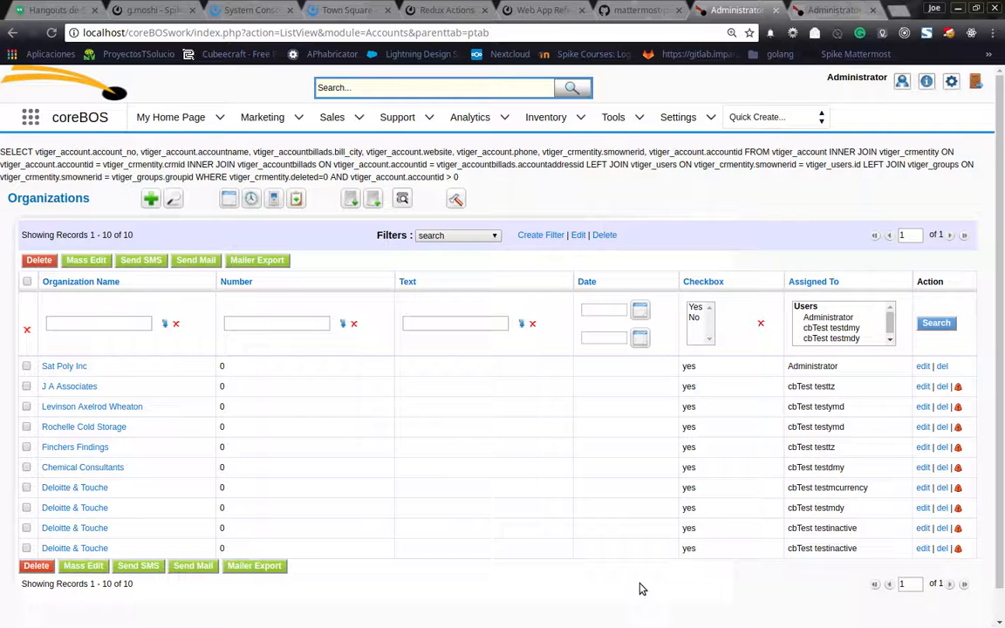
Examine the search conditions offered for the Text and Number columns, leaving both conditions as they are.
click(522, 324)
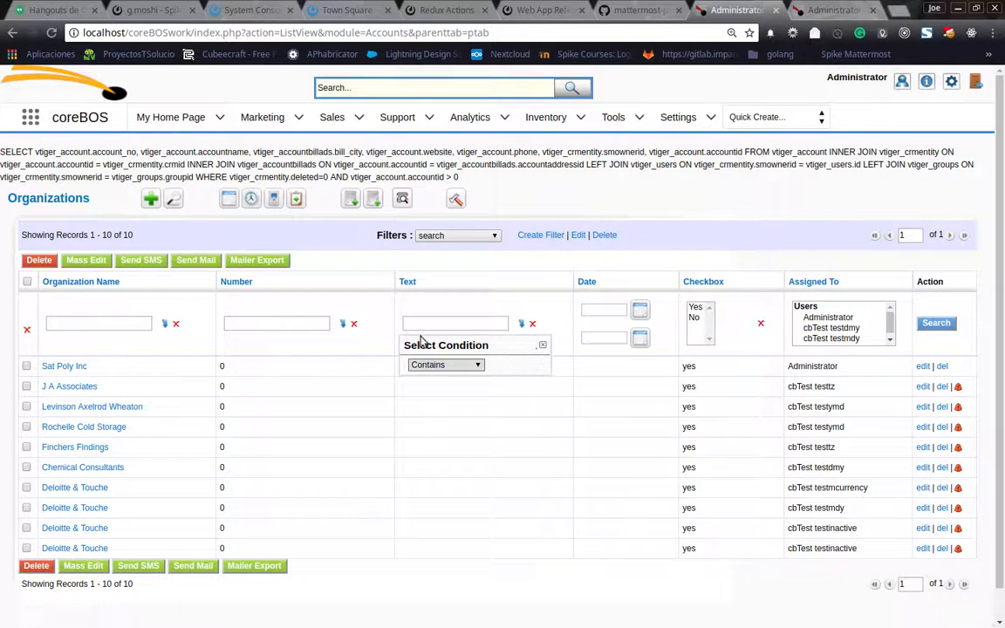
click(543, 346)
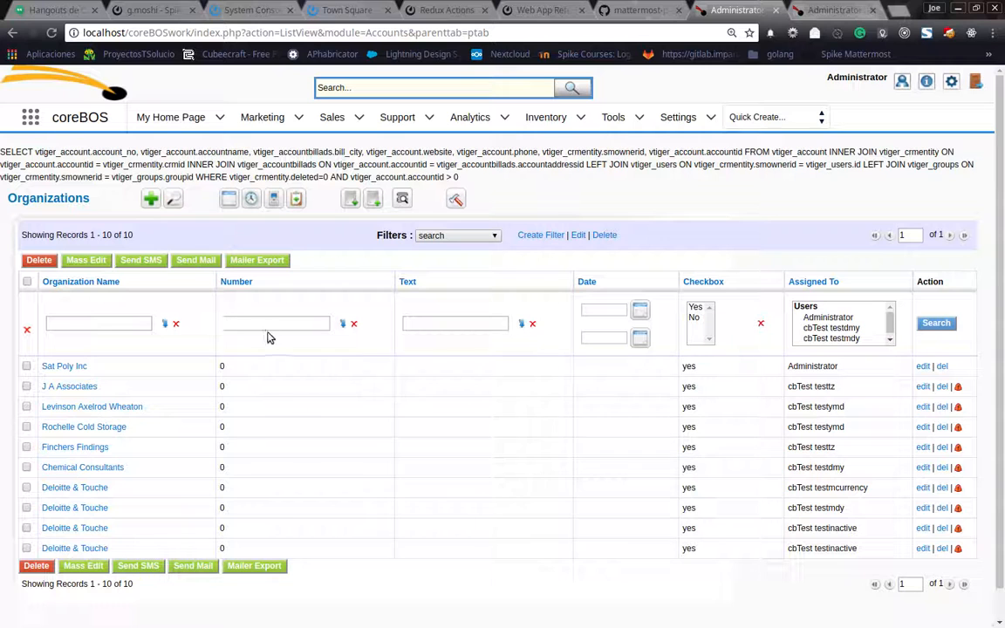
click(343, 325)
click(266, 364)
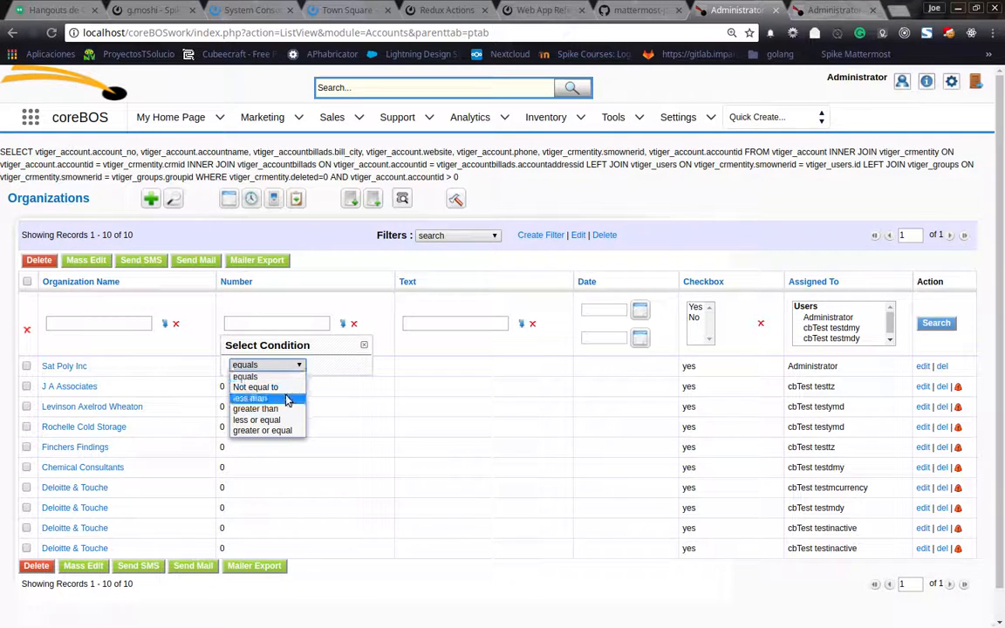
click(363, 348)
click(364, 349)
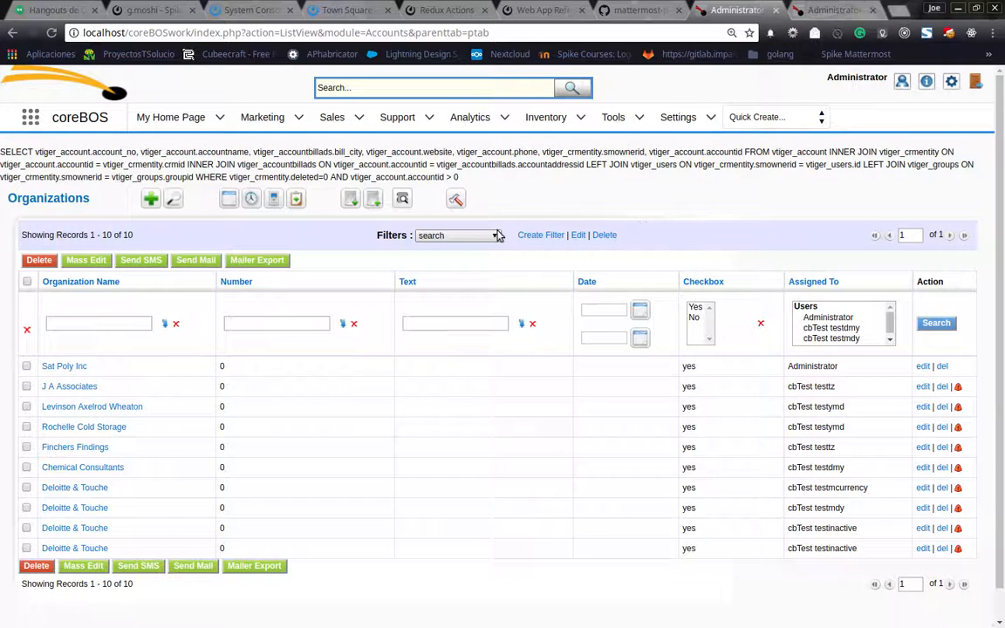
Edit the "search" filter to add Rating as the column after Assigned To, and save the custom view.
click(578, 237)
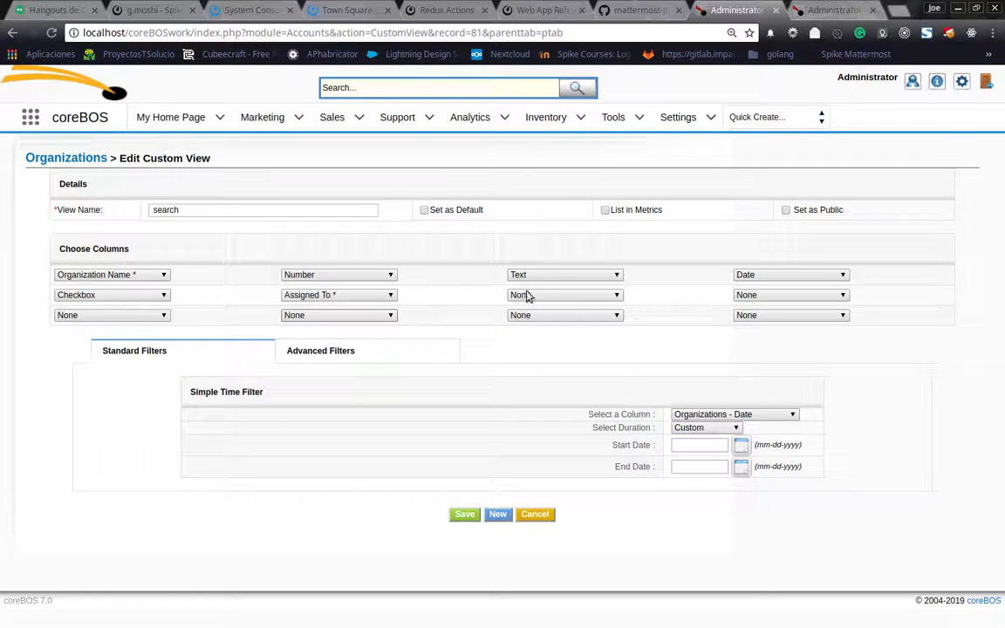
click(392, 296)
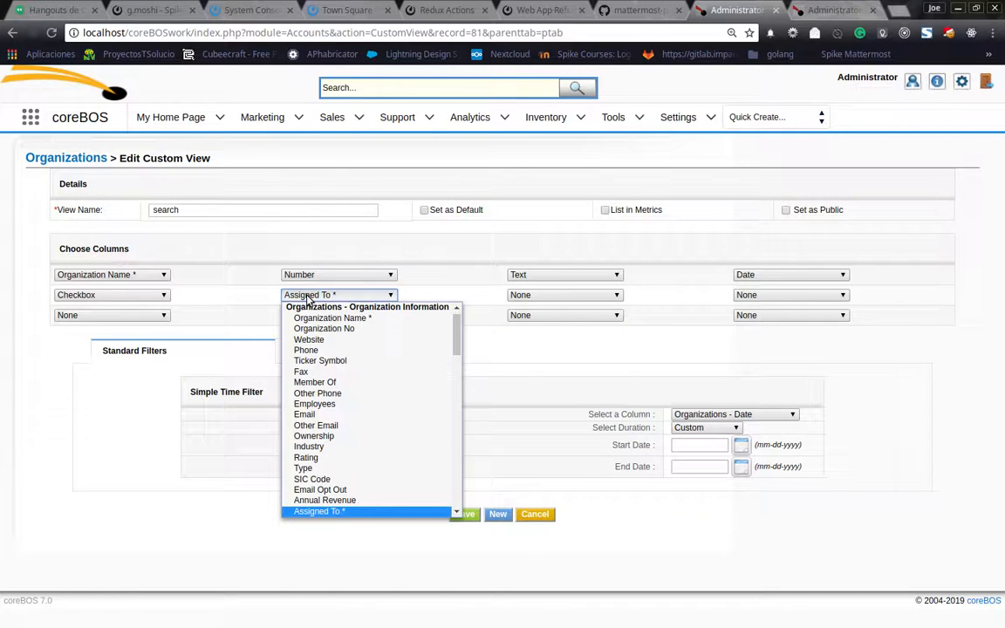
click(550, 297)
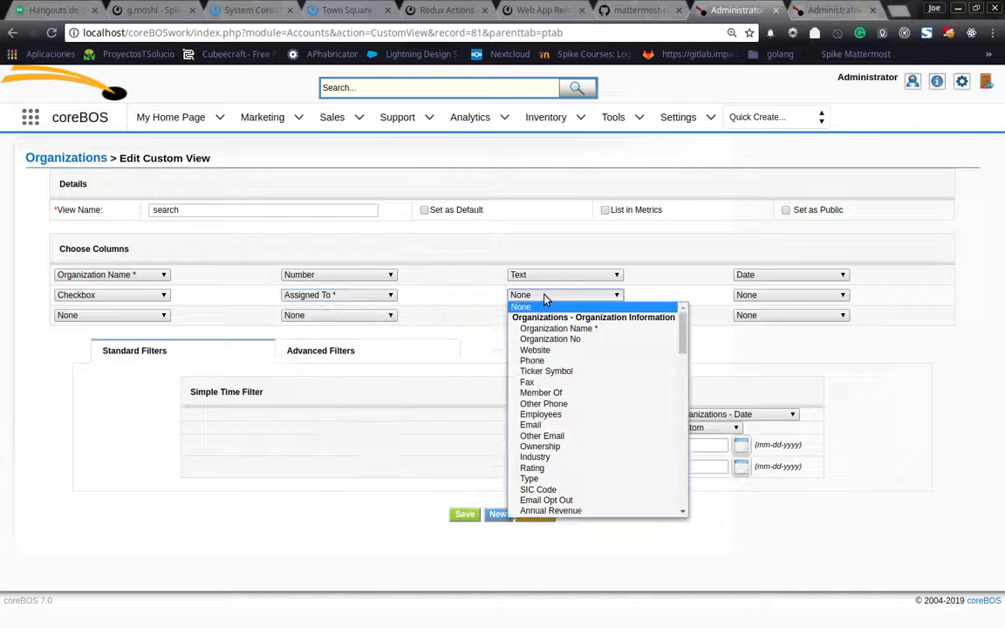
click(578, 468)
click(465, 515)
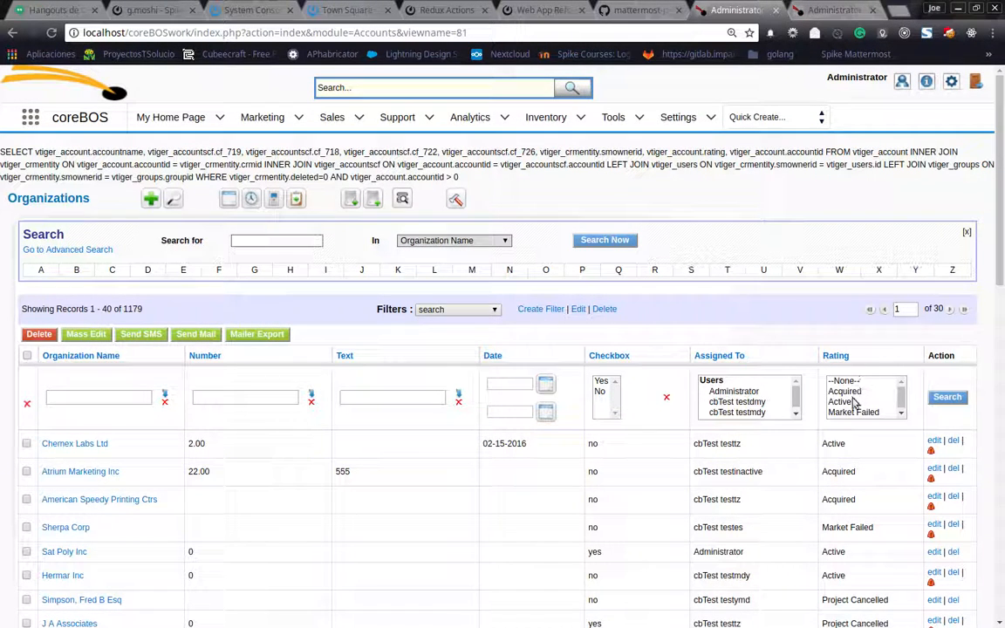
Run a column search for organizations with a Rating of Acquired or Market Failed.
scroll(847, 404, down, 1)
scroll(854, 403, up, 1)
scroll(854, 402, up, 1)
click(851, 391)
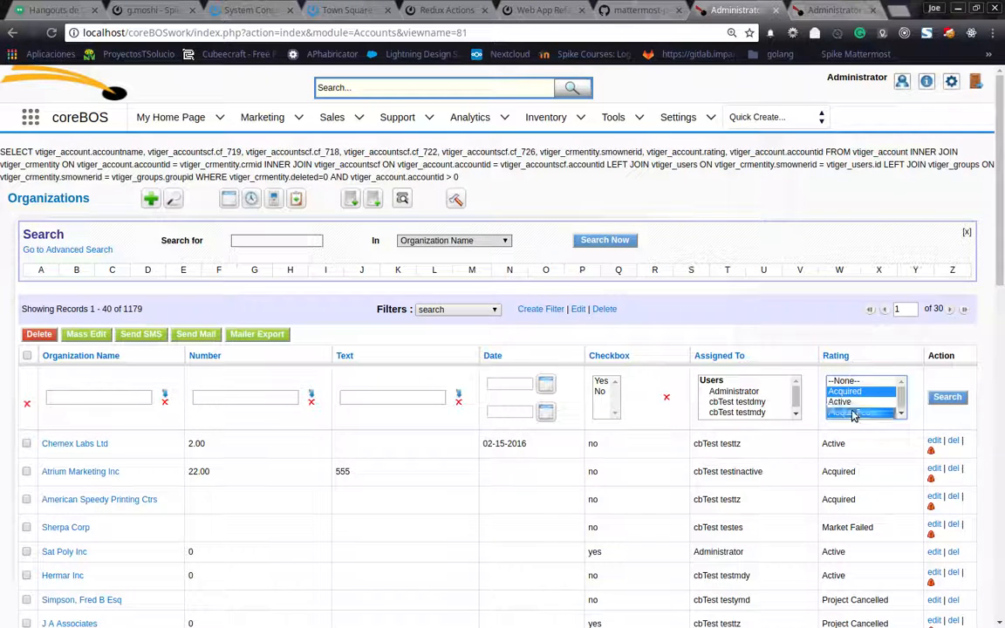
ctrl+click(854, 412)
click(946, 398)
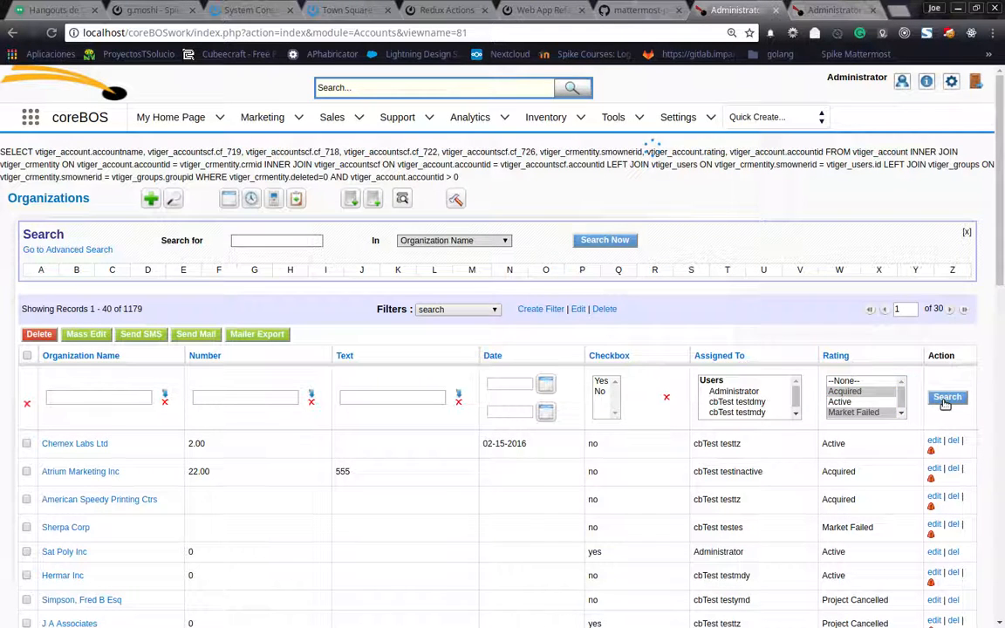